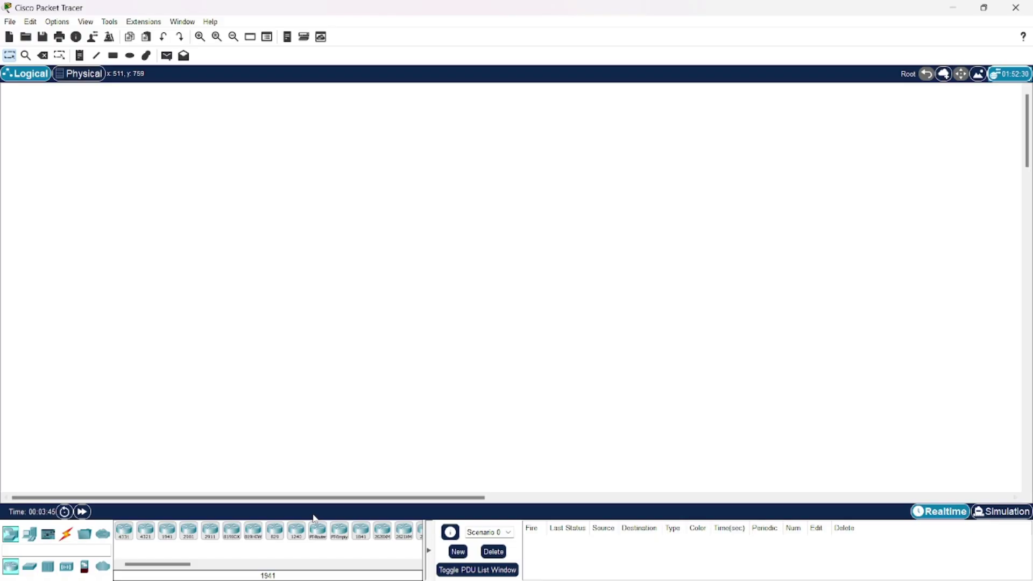
# - Place an 1841 router (Router0) and two generic PCs, PC0 and PC1, on the workspace
pyautogui.click(361, 531)
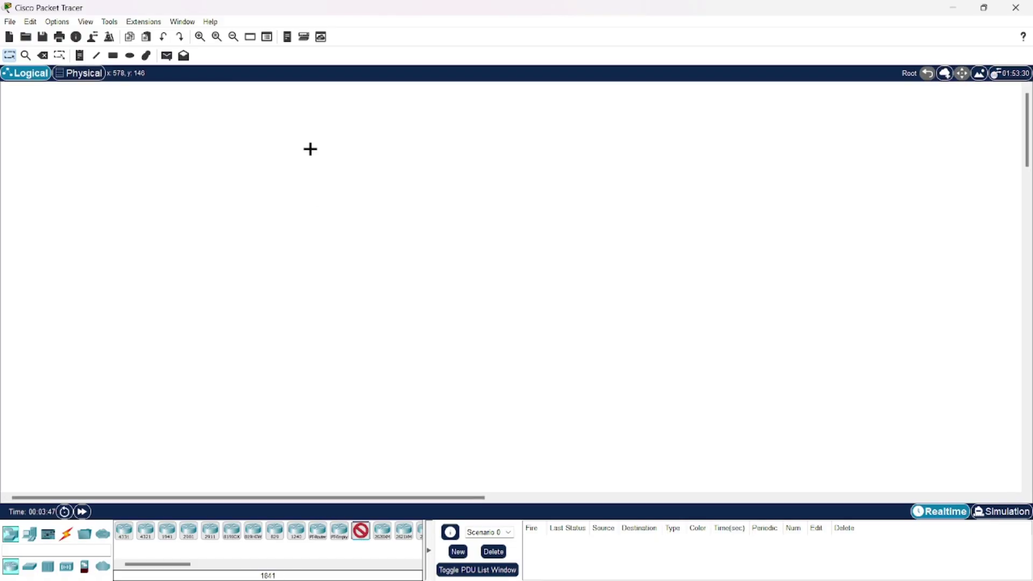
pyautogui.click(243, 177)
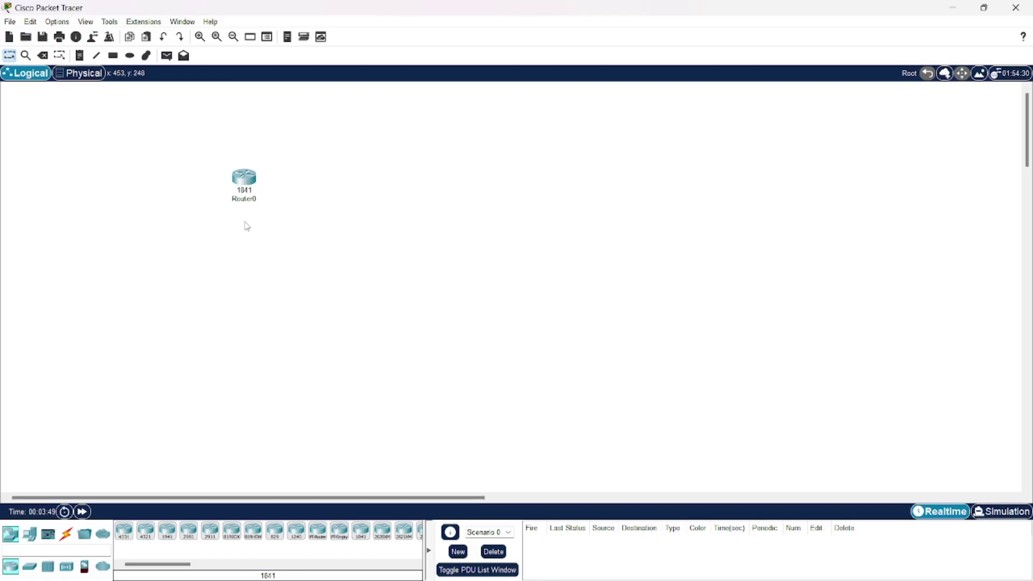
pyautogui.click(29, 533)
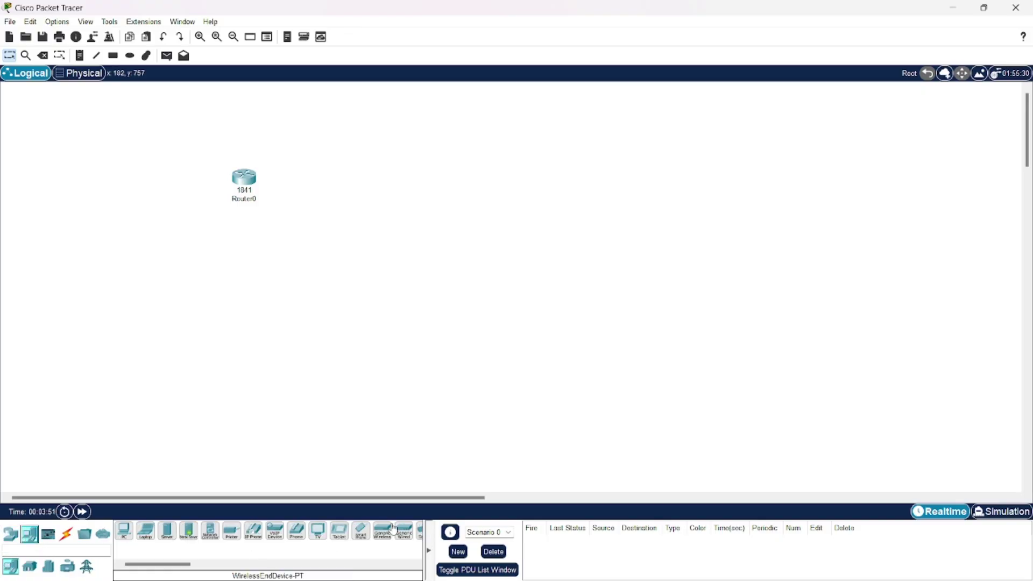
pyautogui.click(124, 531)
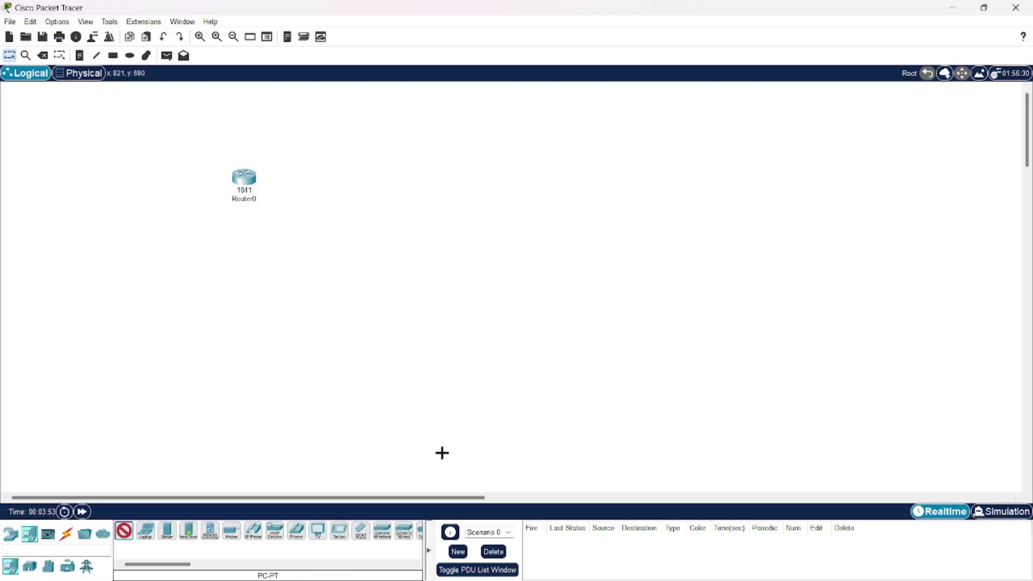
pyautogui.click(357, 395)
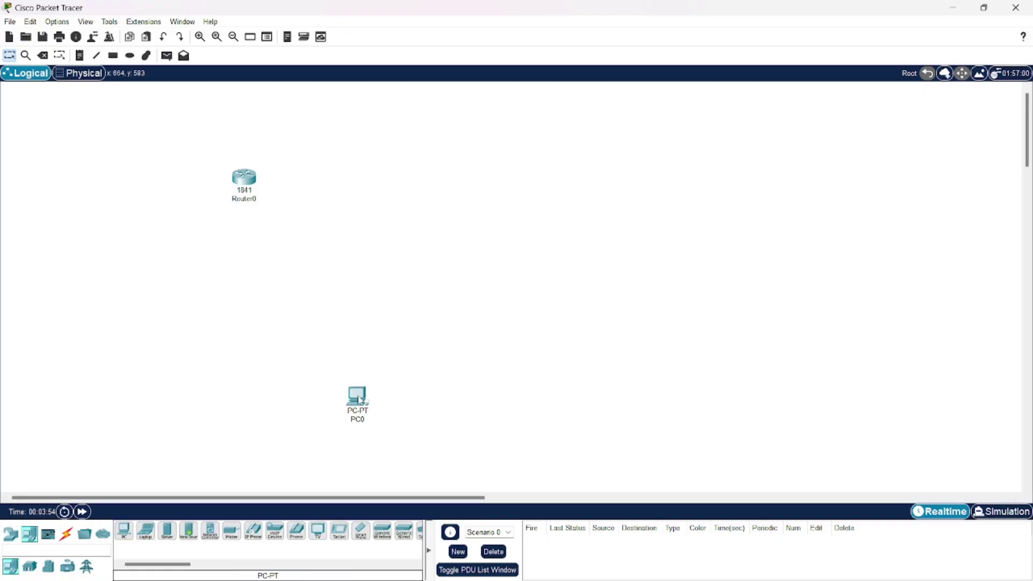
pyautogui.click(125, 531)
pyautogui.click(509, 398)
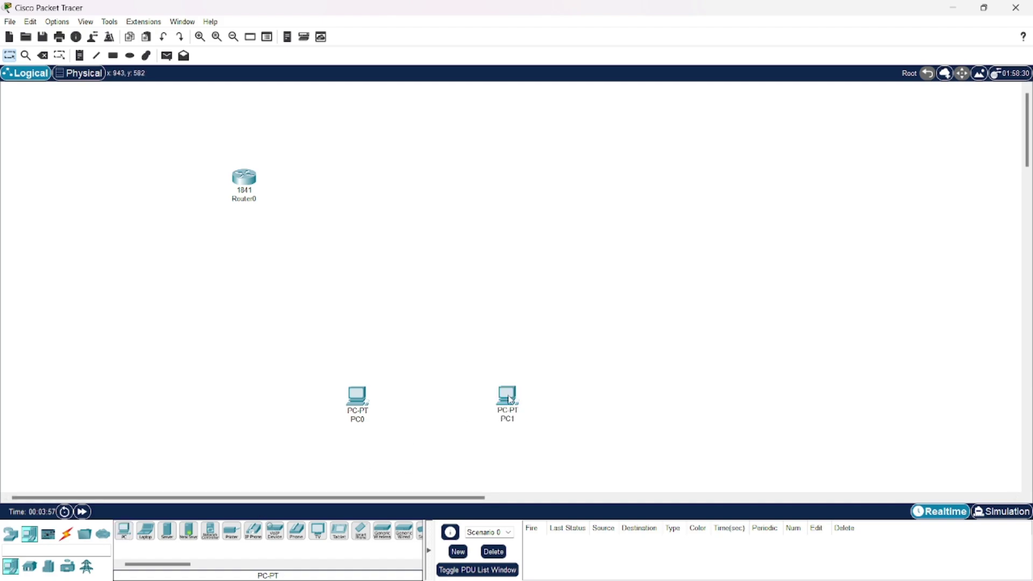
# - Add a 2960 switch in the middle and a server above it
pyautogui.click(10, 533)
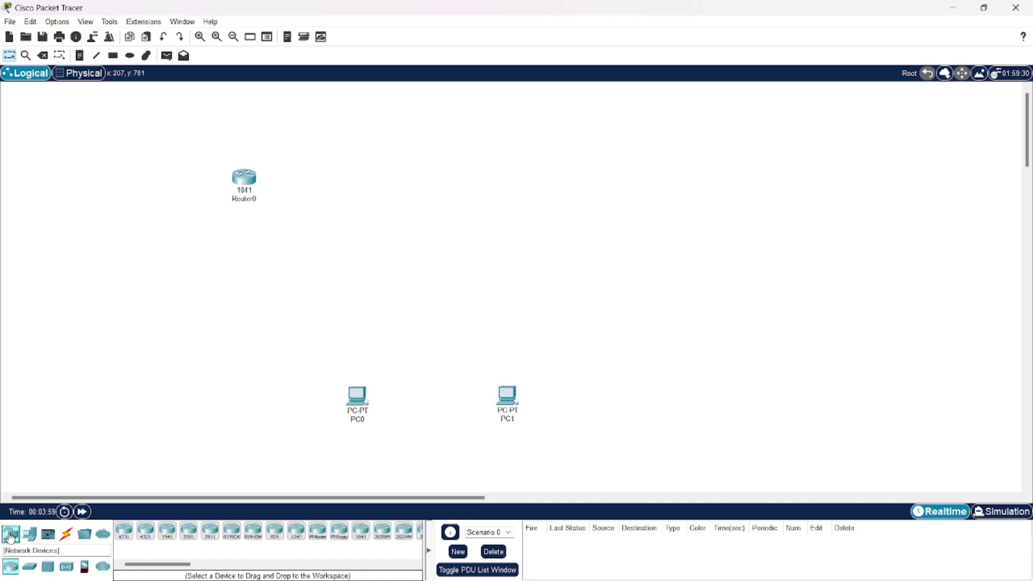
pyautogui.click(124, 532)
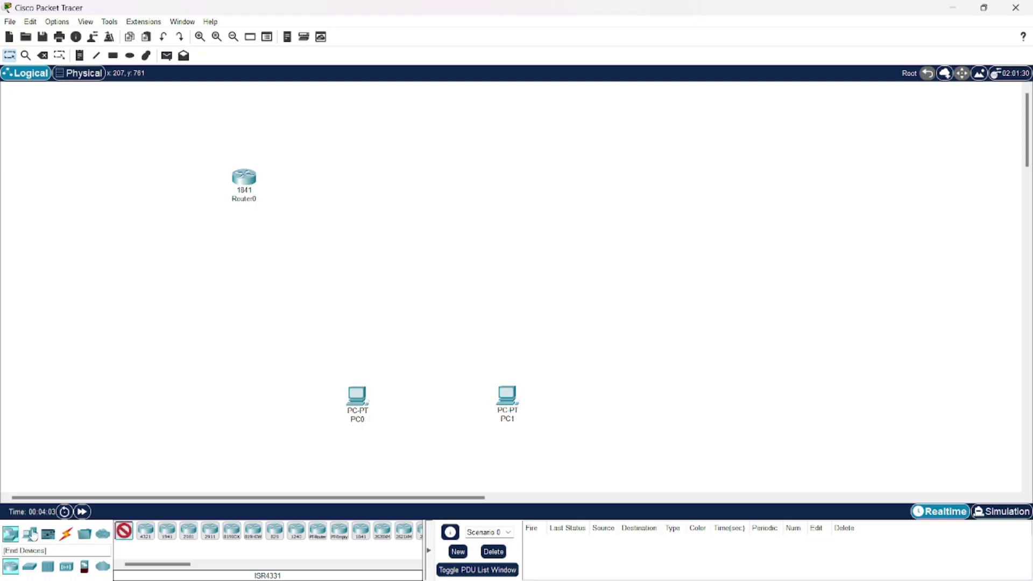
pyautogui.click(10, 534)
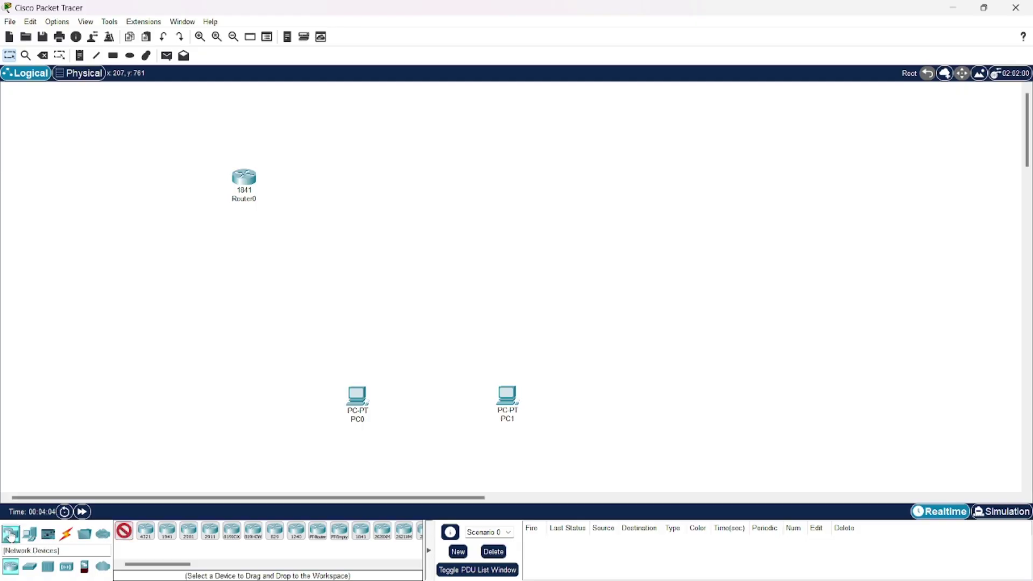
pyautogui.click(30, 566)
pyautogui.click(124, 531)
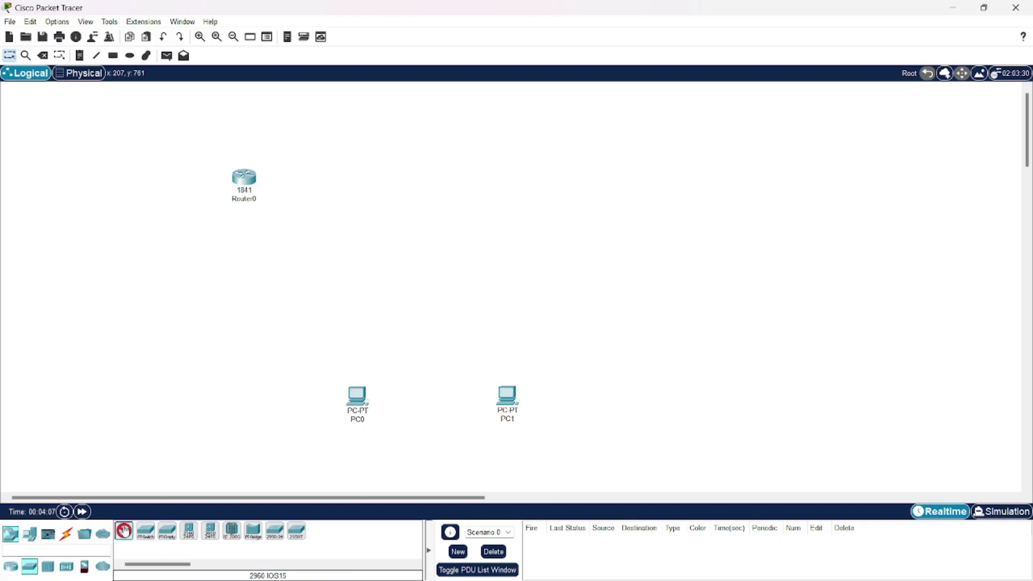
pyautogui.click(430, 276)
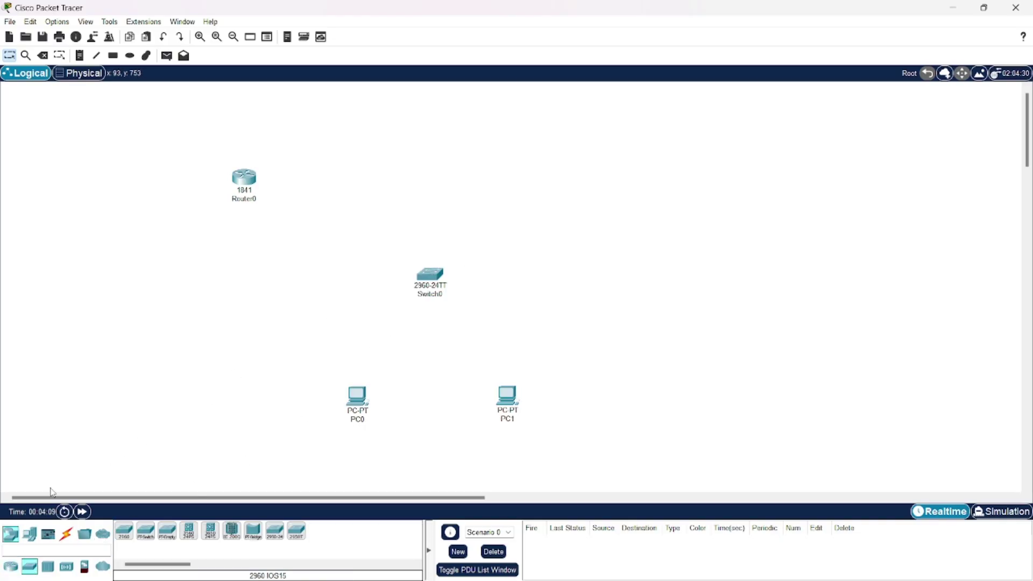
pyautogui.click(29, 534)
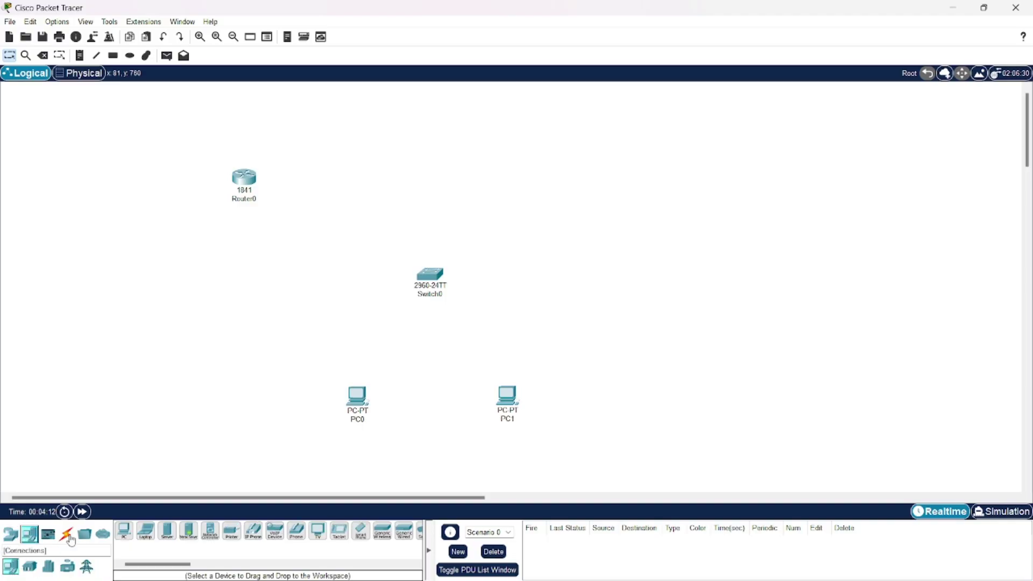
pyautogui.click(167, 530)
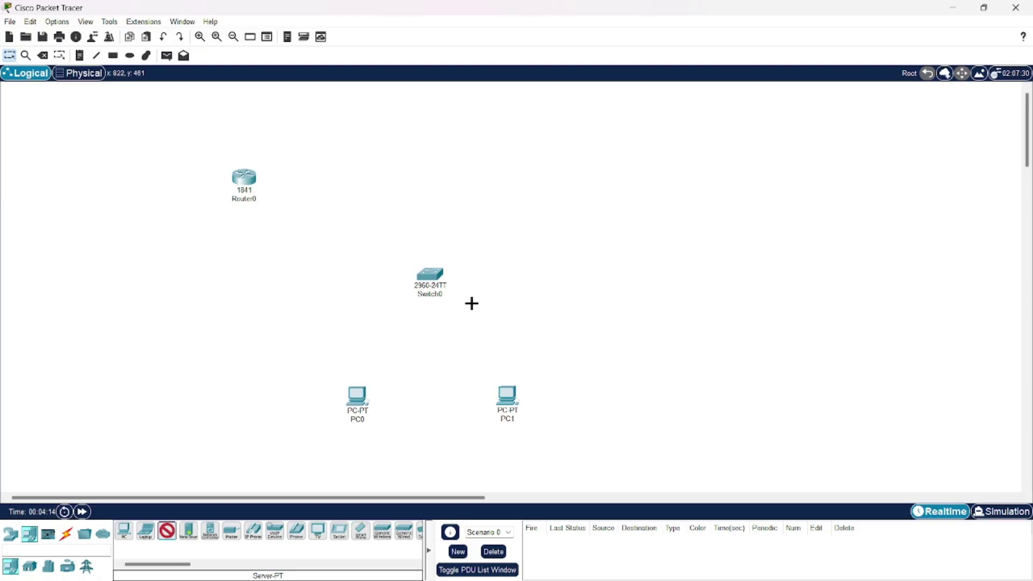
pyautogui.click(504, 164)
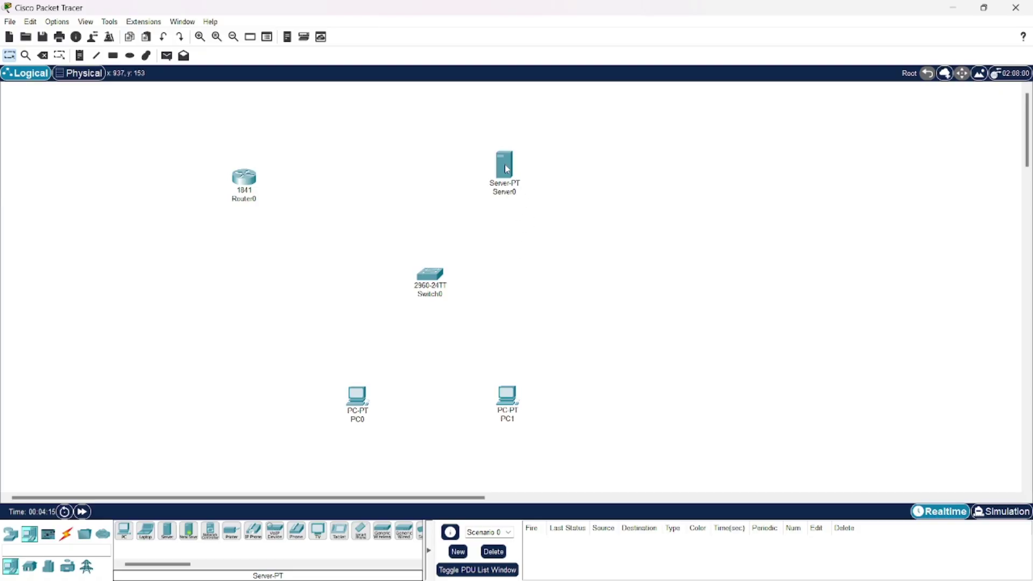
# - Cable Router0 and Server0 to Switch0 using the automatic connection type
pyautogui.click(68, 534)
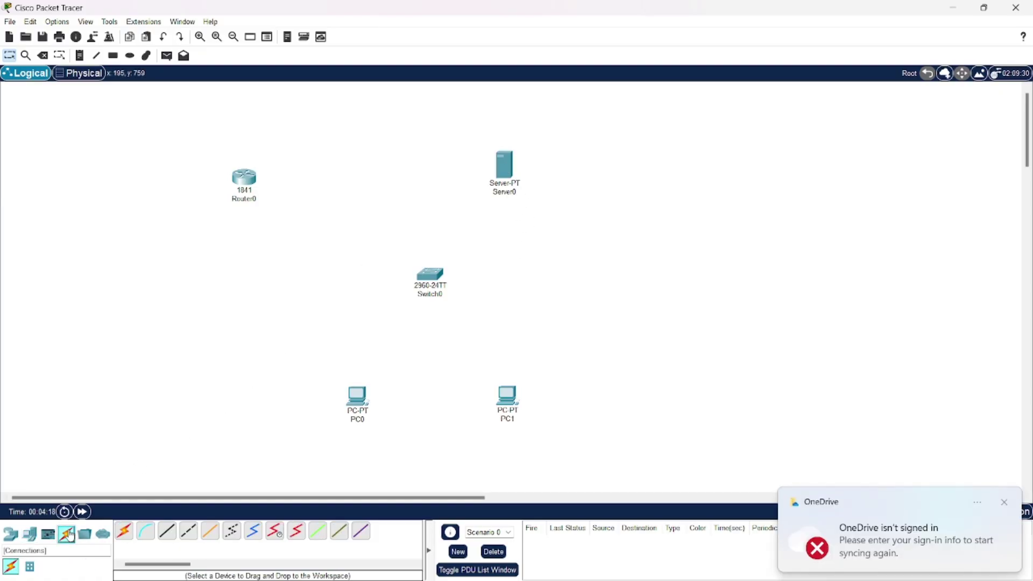
pyautogui.click(123, 531)
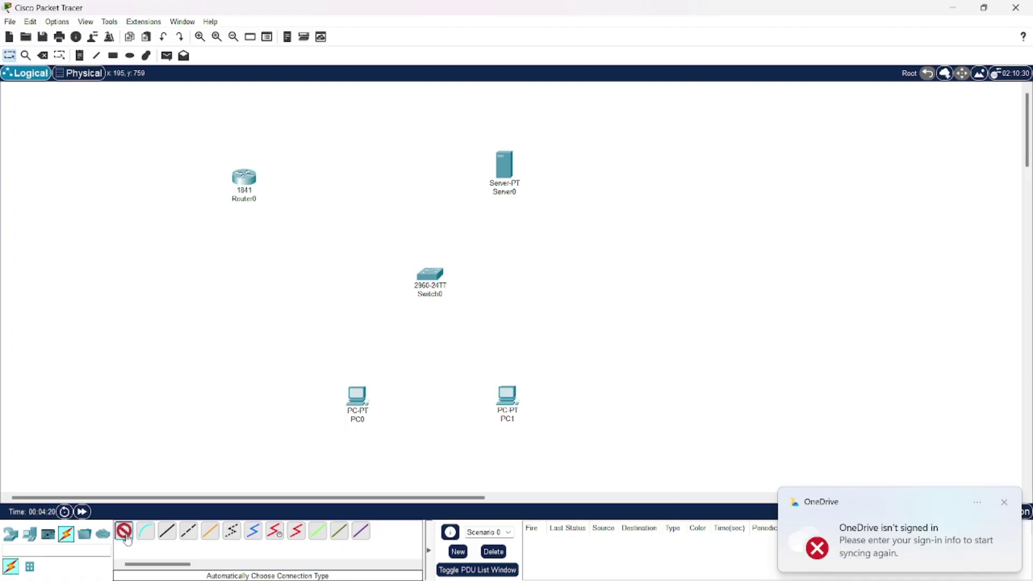
pyautogui.click(244, 177)
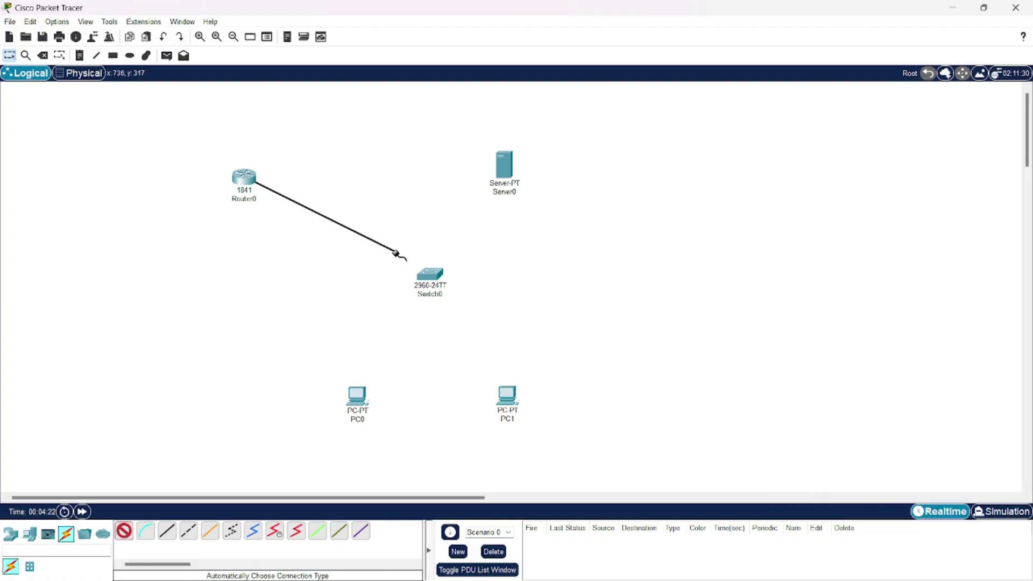
pyautogui.click(428, 275)
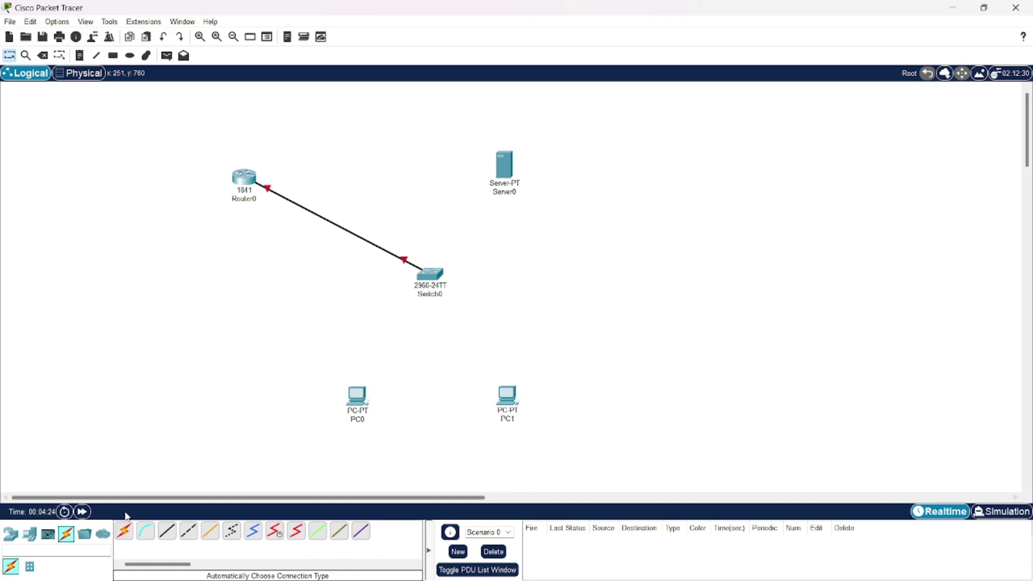
pyautogui.click(123, 532)
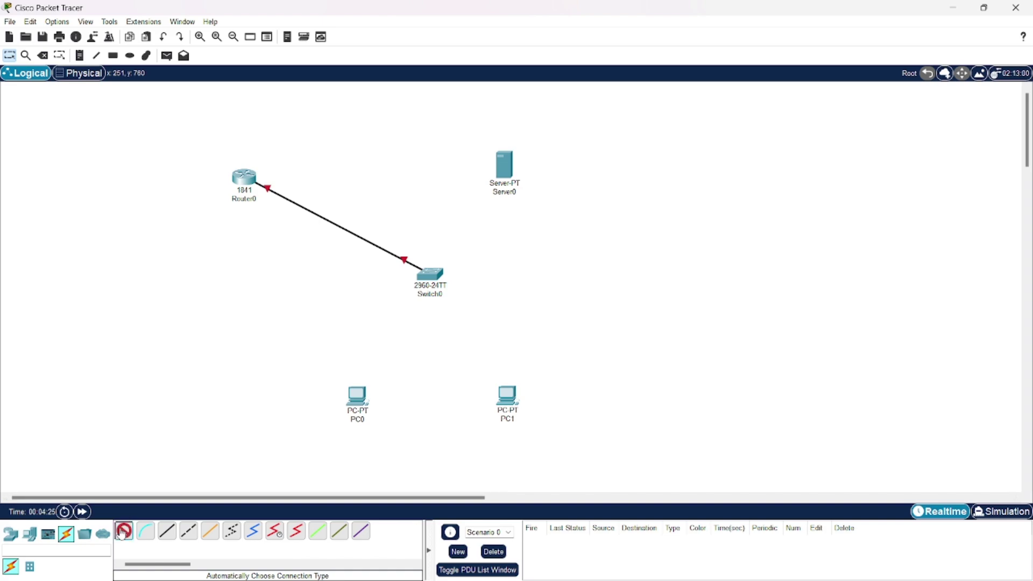
pyautogui.click(506, 172)
pyautogui.click(429, 274)
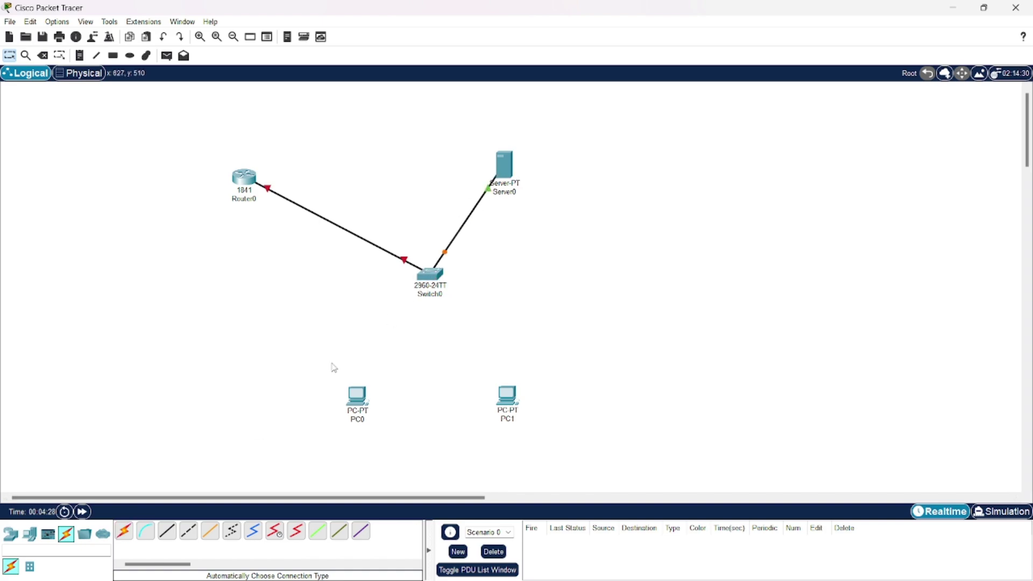
# - Cable PC0 and PC1 to Switch0 with automatic connections
pyautogui.click(124, 531)
pyautogui.click(357, 397)
pyautogui.click(428, 276)
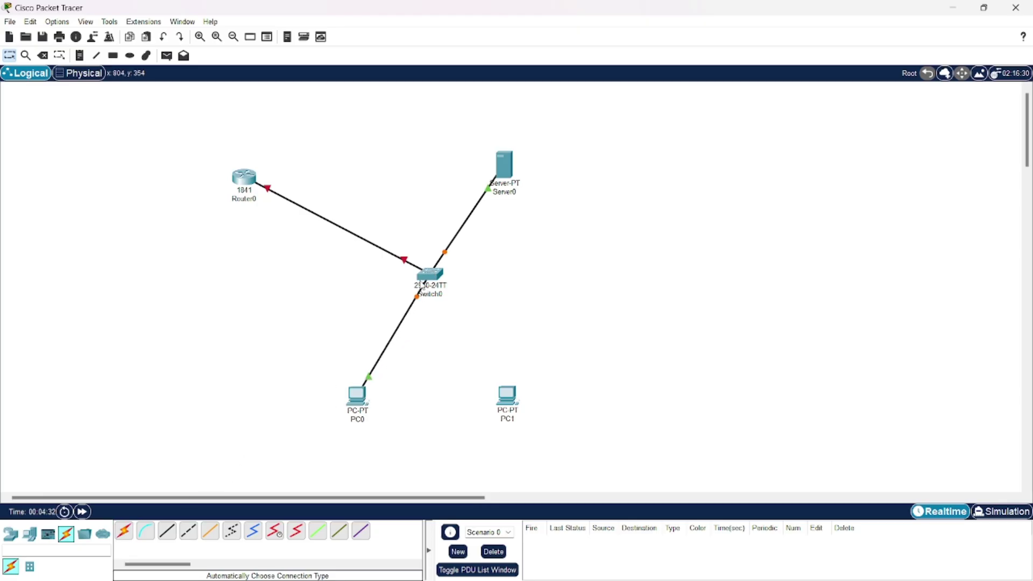
pyautogui.click(124, 531)
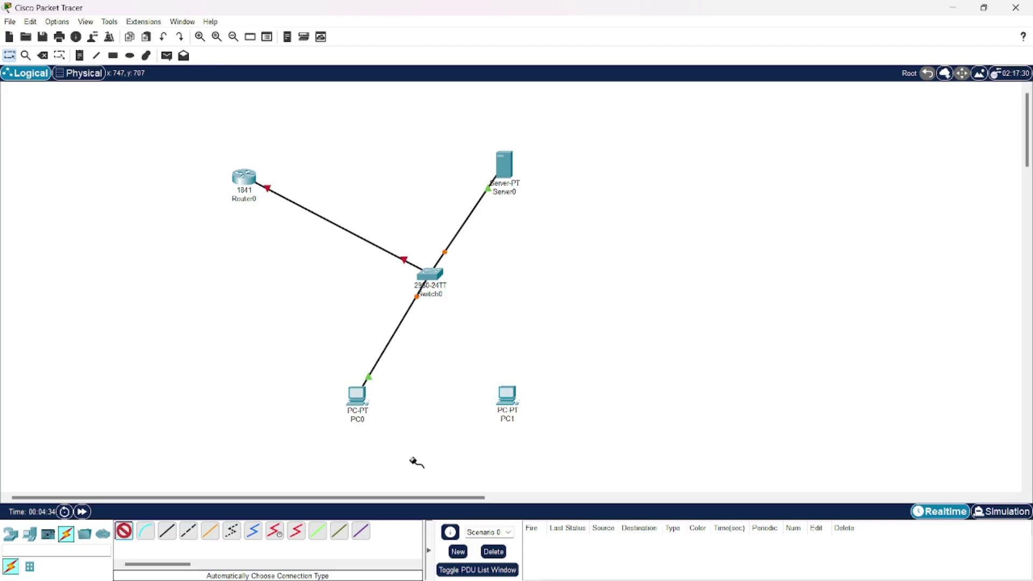
pyautogui.click(513, 398)
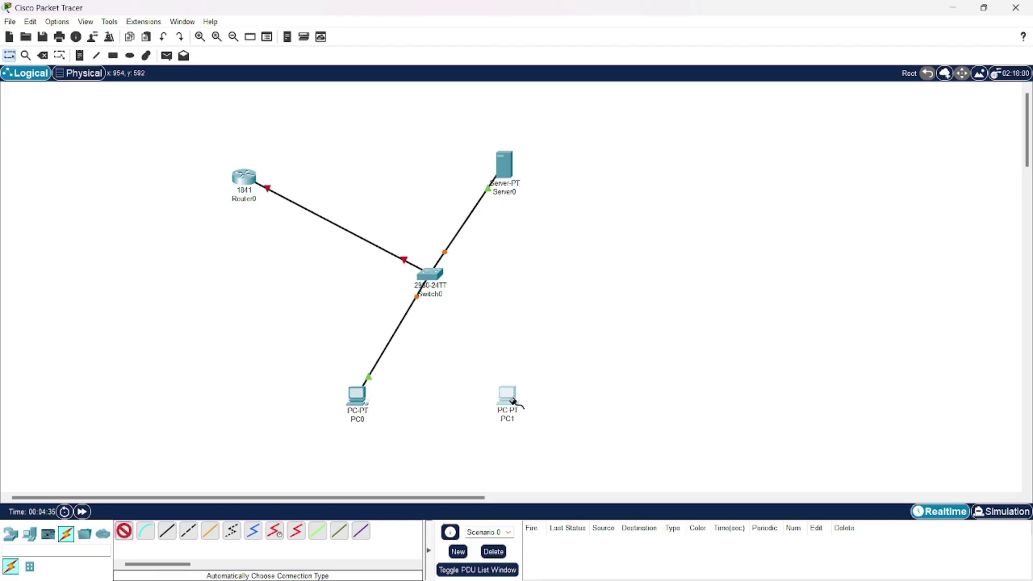
pyautogui.click(434, 276)
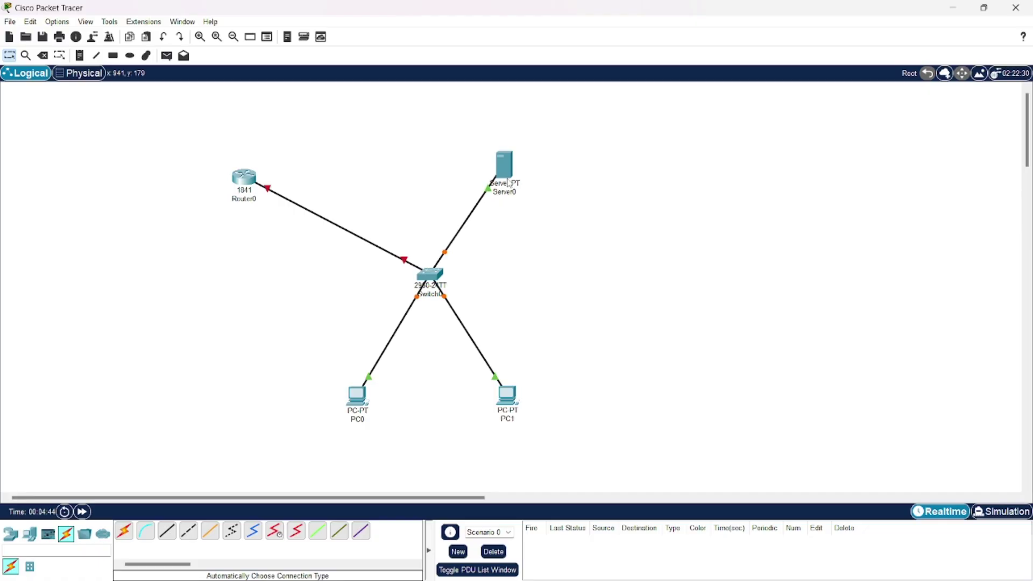
pyautogui.moveTo(509, 185)
# - Switch Router0's FastEthernet0/0 on with IP 198.168.10.1 and mask 255.255.255.0
pyautogui.doubleClick(244, 178)
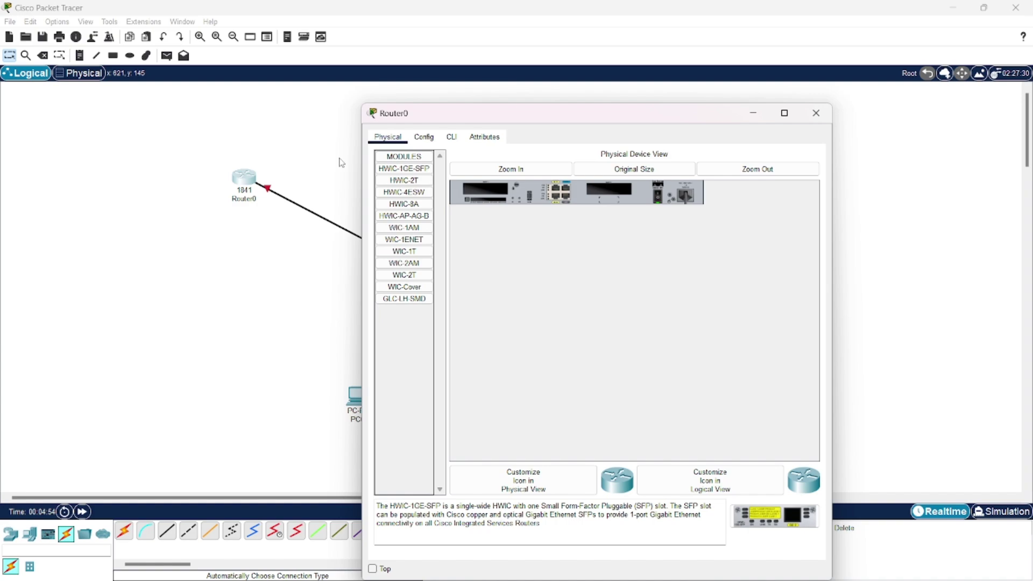
pyautogui.click(423, 137)
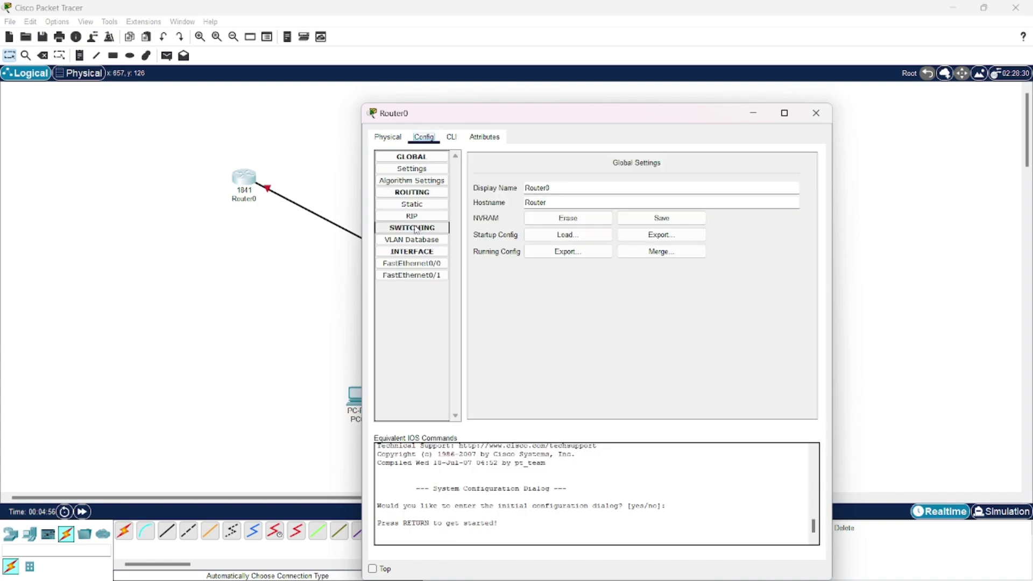
pyautogui.click(411, 264)
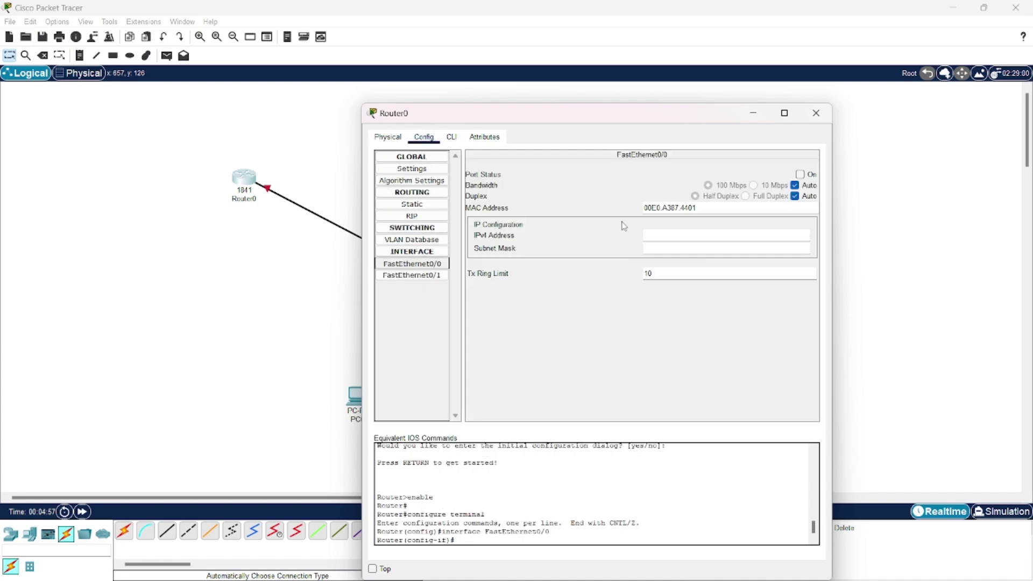
pyautogui.click(800, 175)
pyautogui.click(716, 238)
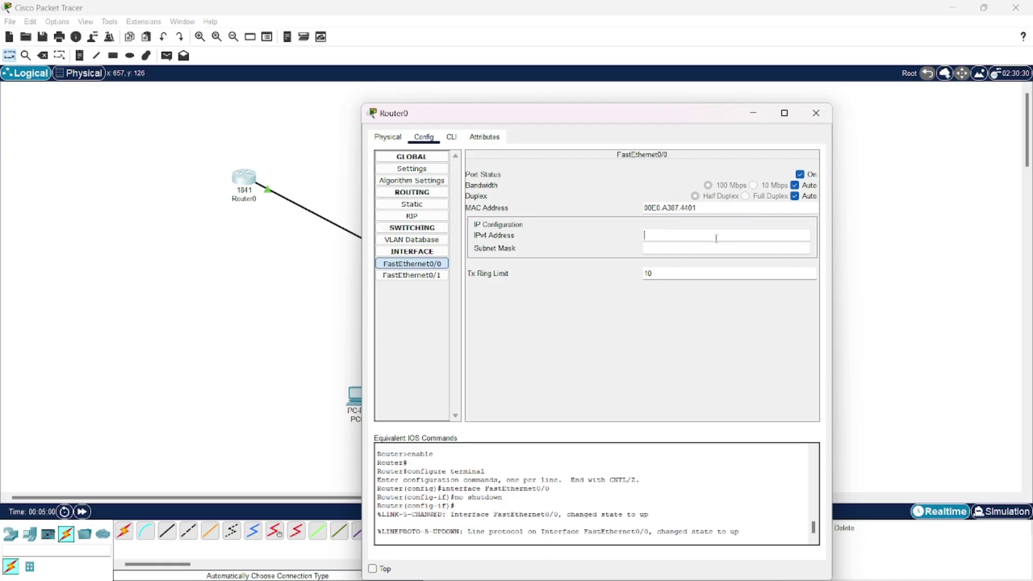
pyautogui.write('198.168.10.1')
pyautogui.hotkey('ctrl', 'a')
pyautogui.click(711, 250)
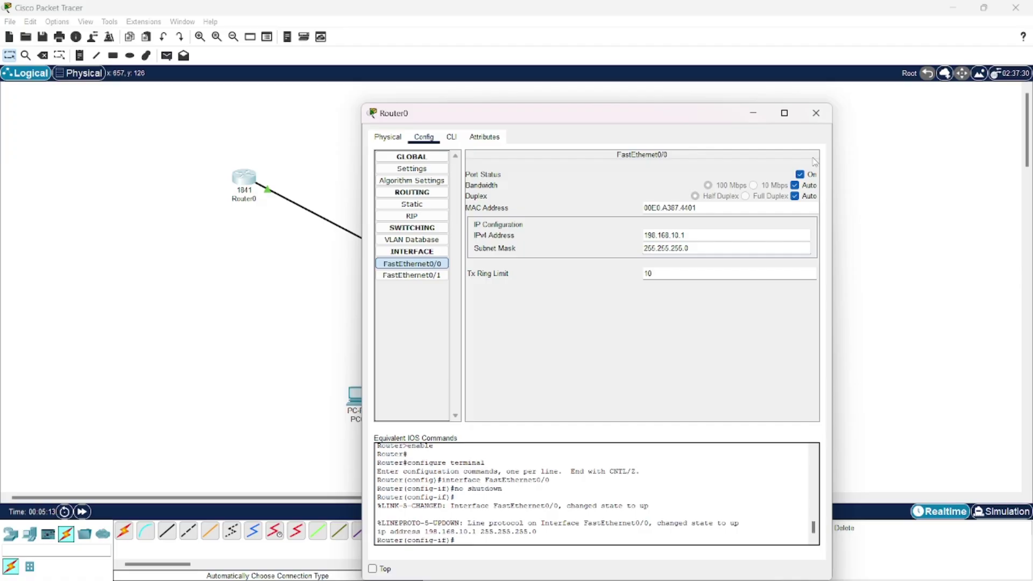
# - Give Server0 static IP 198.168.10.2, mask 255.255.255.0 and default gateway 198.168.10.1
pyautogui.click(816, 113)
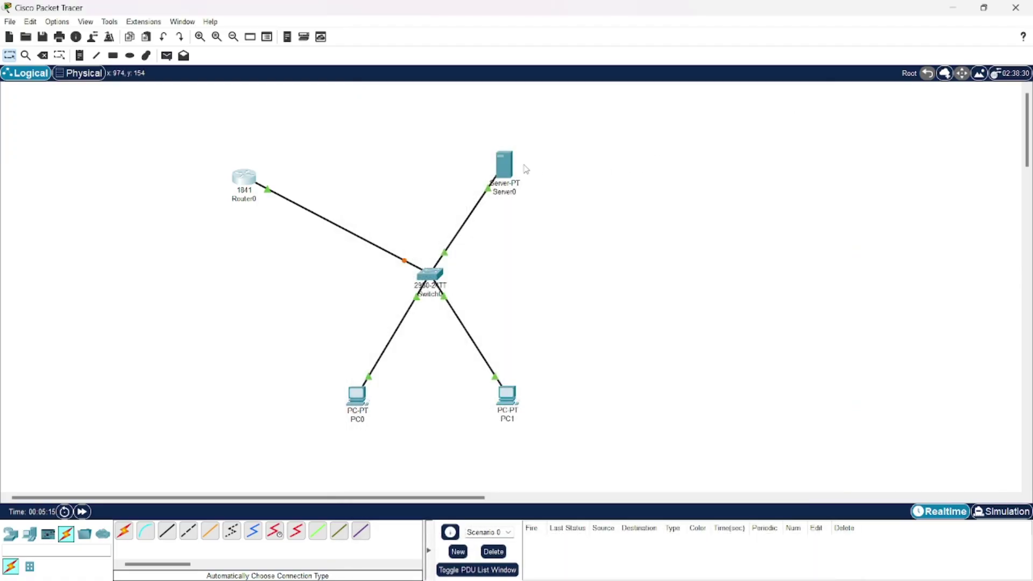
pyautogui.click(507, 166)
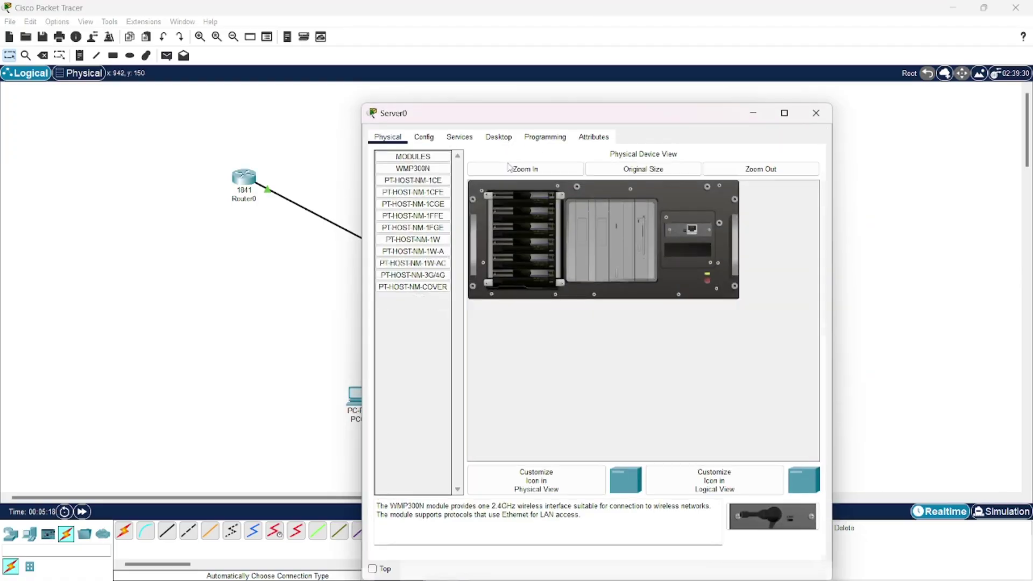
pyautogui.click(499, 136)
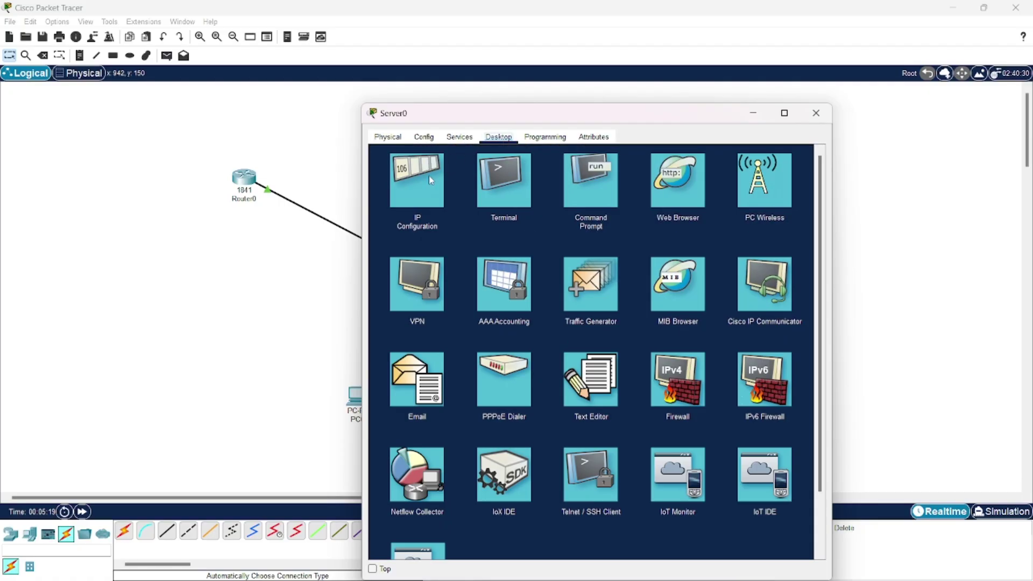
pyautogui.click(424, 177)
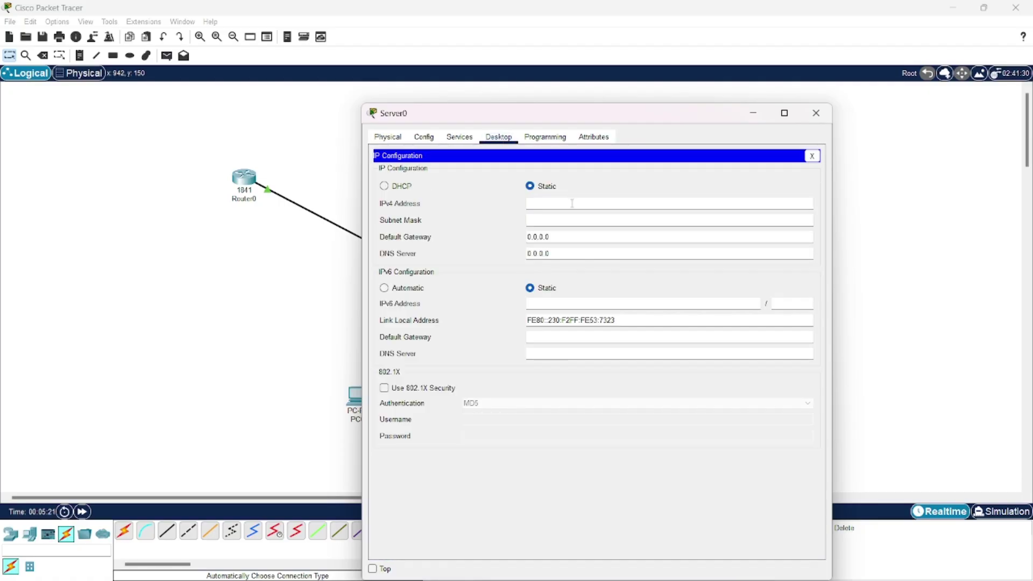
pyautogui.click(572, 203)
pyautogui.write('198.168.10.1')
pyautogui.click(573, 220)
pyautogui.moveTo(573, 235); pyautogui.dragTo(523, 236)
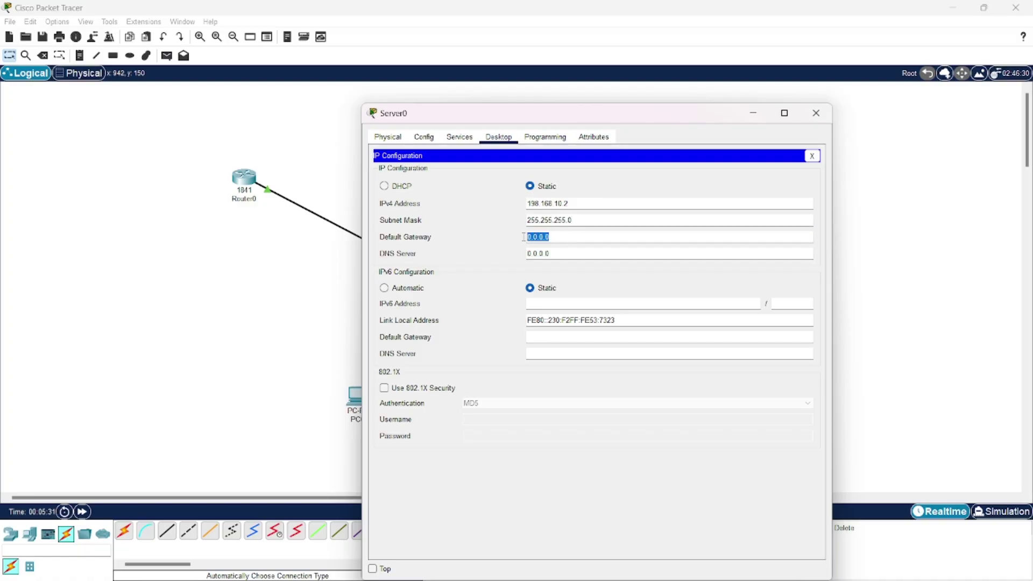
pyautogui.write('198.168.10.1')
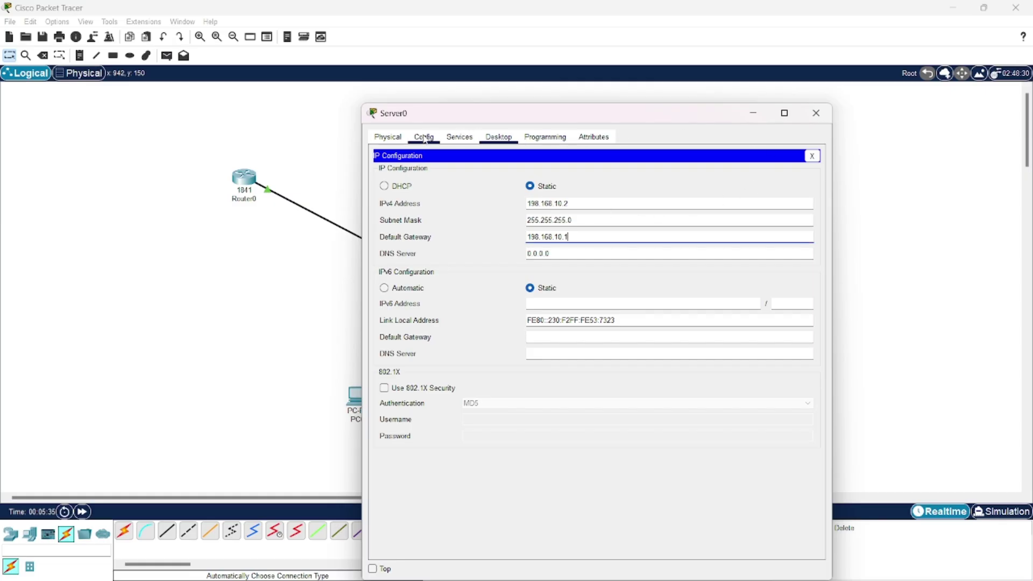
pyautogui.click(424, 138)
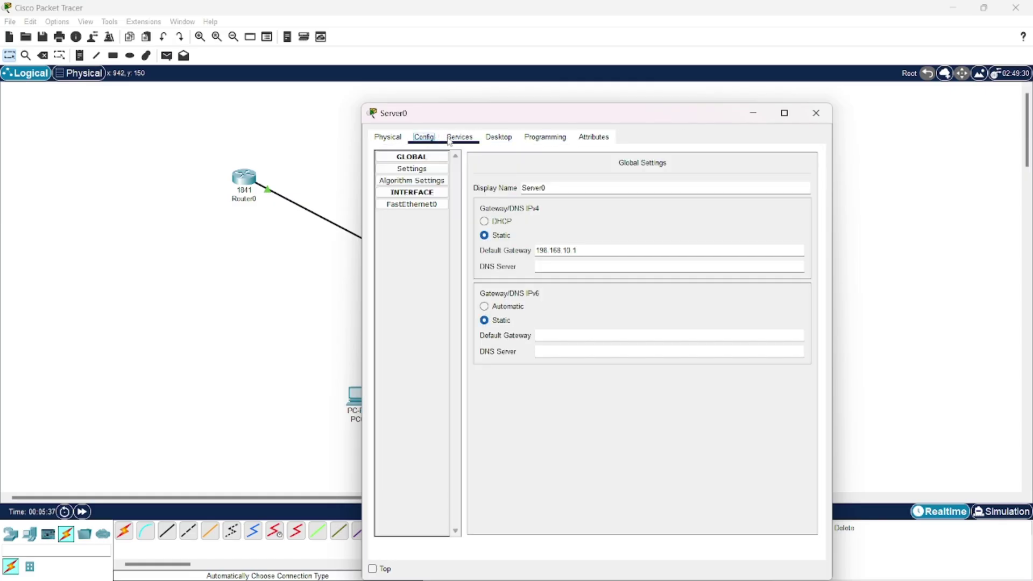
pyautogui.click(449, 141)
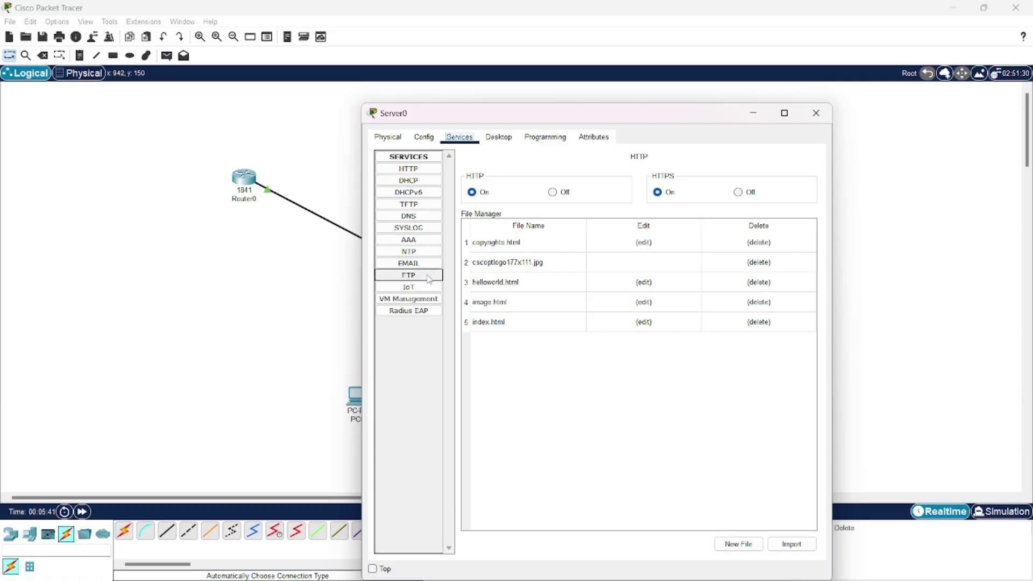
# - Switch Server0's DNS service on and add an A record for google.com at 198.168.10.2
pyautogui.click(409, 217)
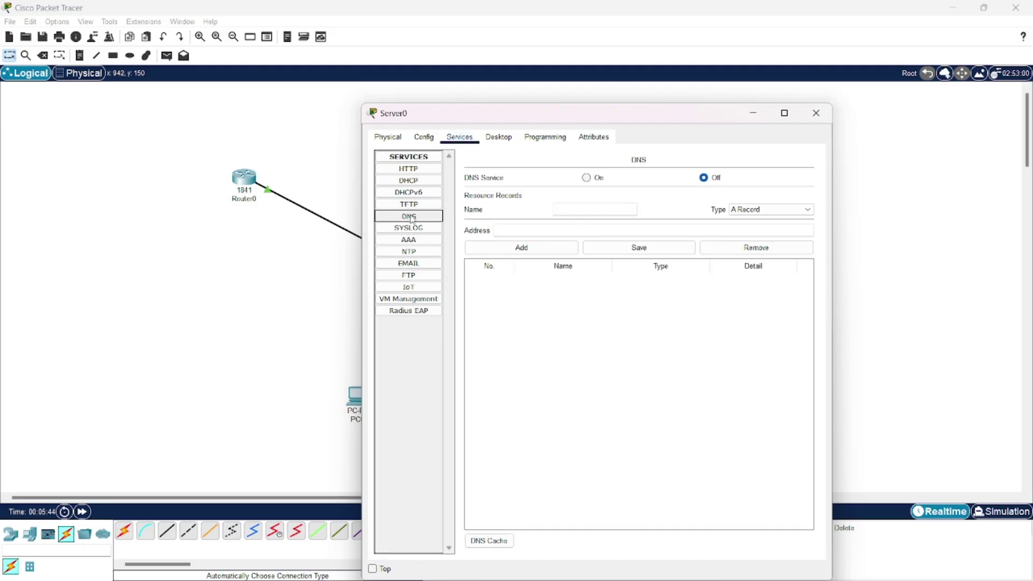
pyautogui.click(610, 209)
pyautogui.write('google.com')
pyautogui.click(611, 231)
pyautogui.write('198.168.10.1')
pyautogui.click(586, 178)
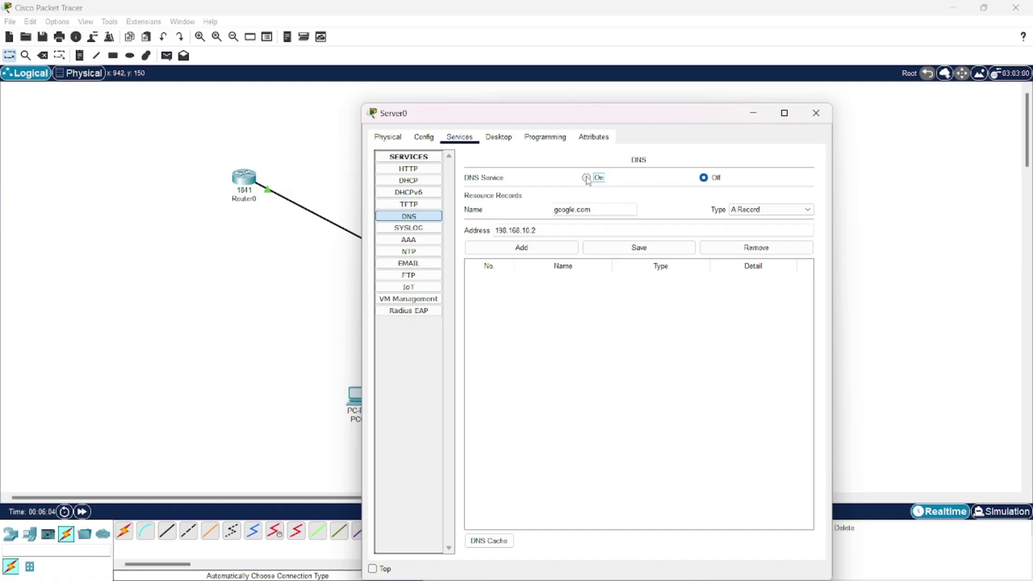
pyautogui.click(640, 257)
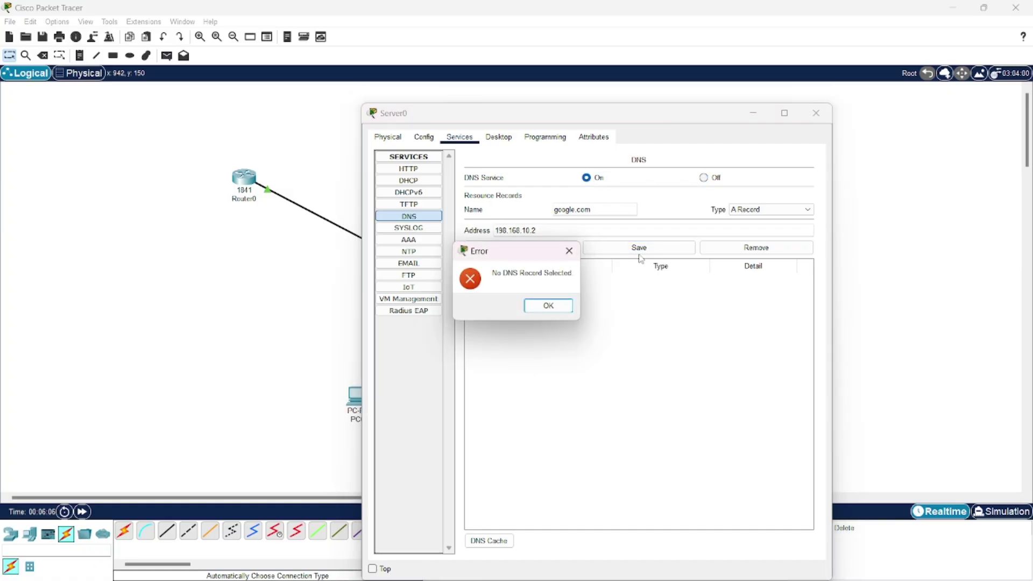
pyautogui.click(569, 252)
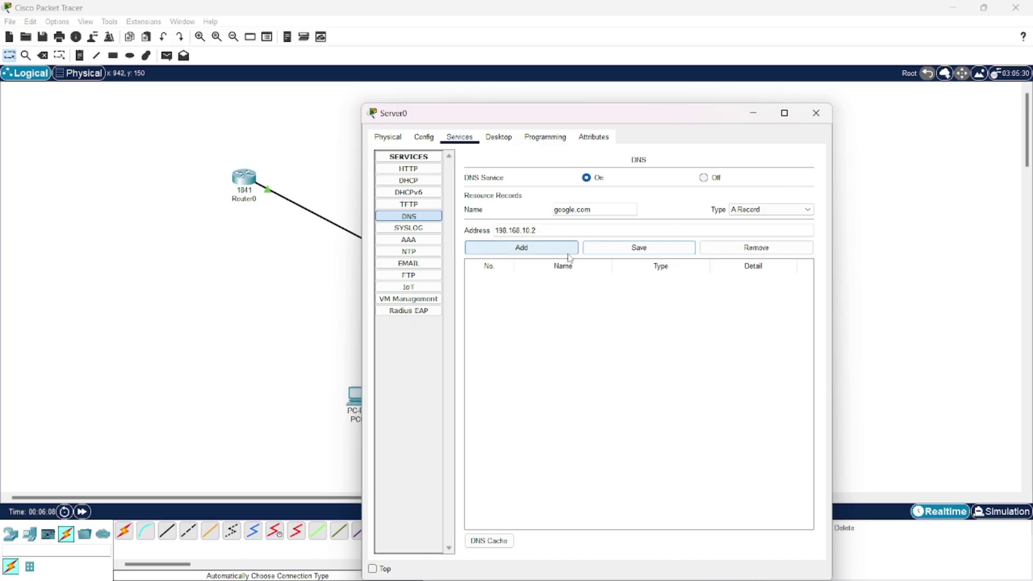
pyautogui.click(548, 251)
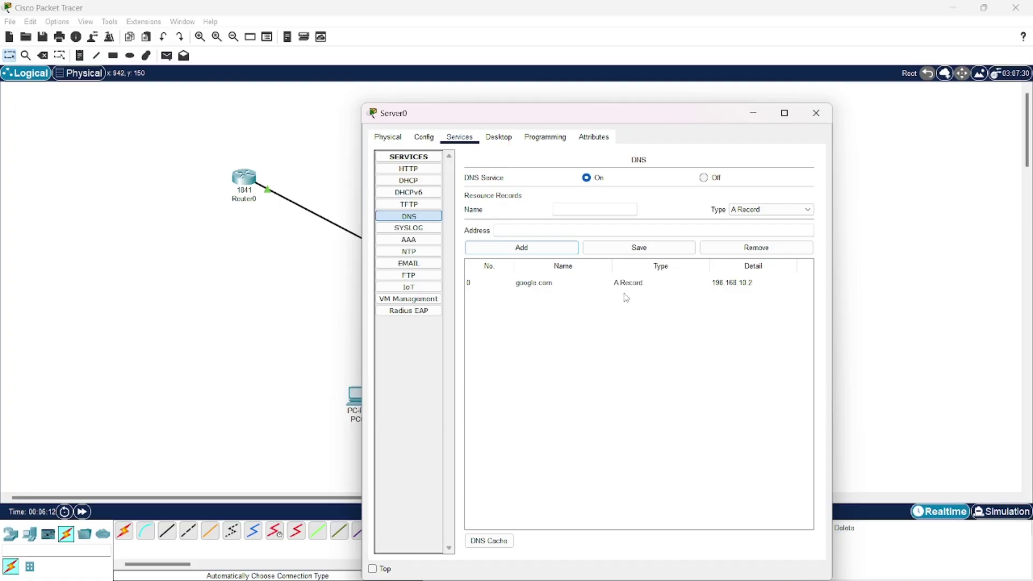
# - Turn DHCP on and save serverPool with gateway 198.168.10.1, DNS 198.168.10.2, 256 max users
pyautogui.click(409, 181)
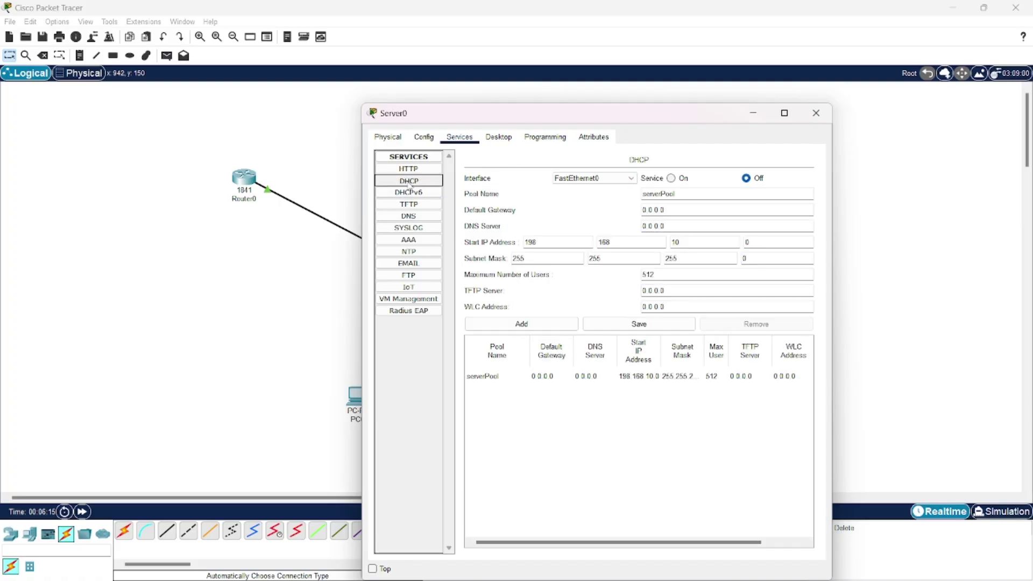
pyautogui.click(671, 179)
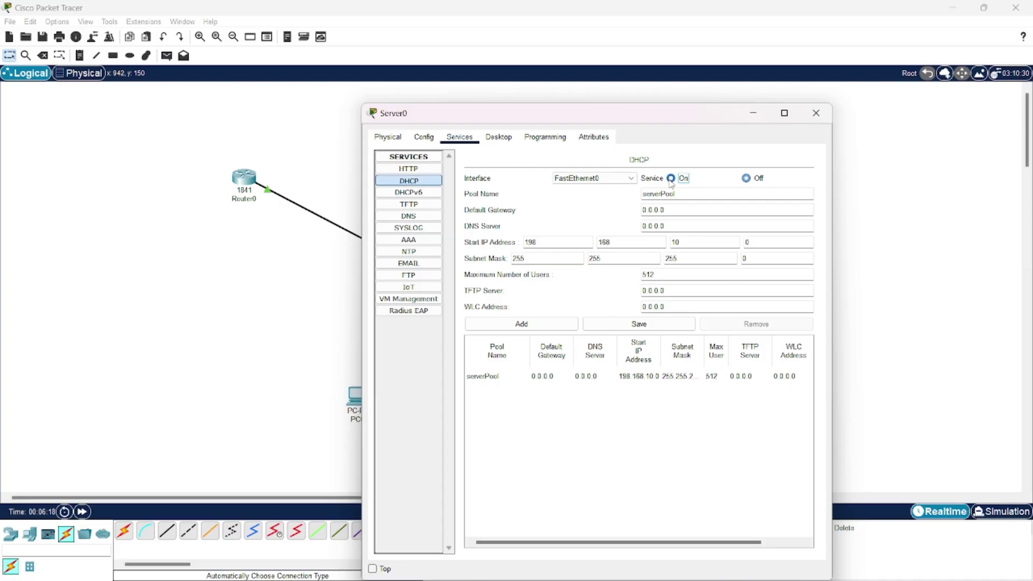
pyautogui.moveTo(673, 208); pyautogui.dragTo(635, 204)
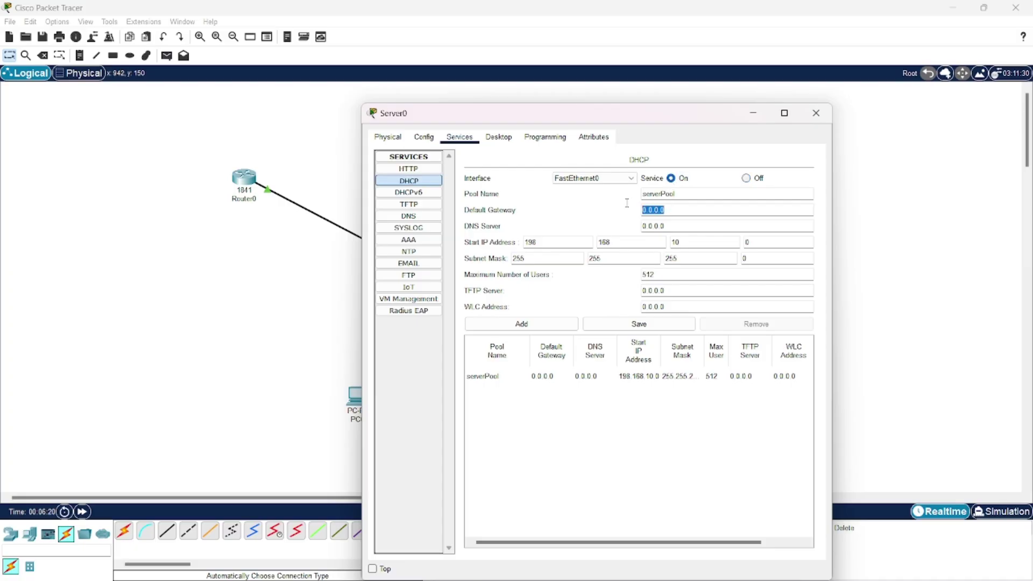
pyautogui.write('198.168.10.1')
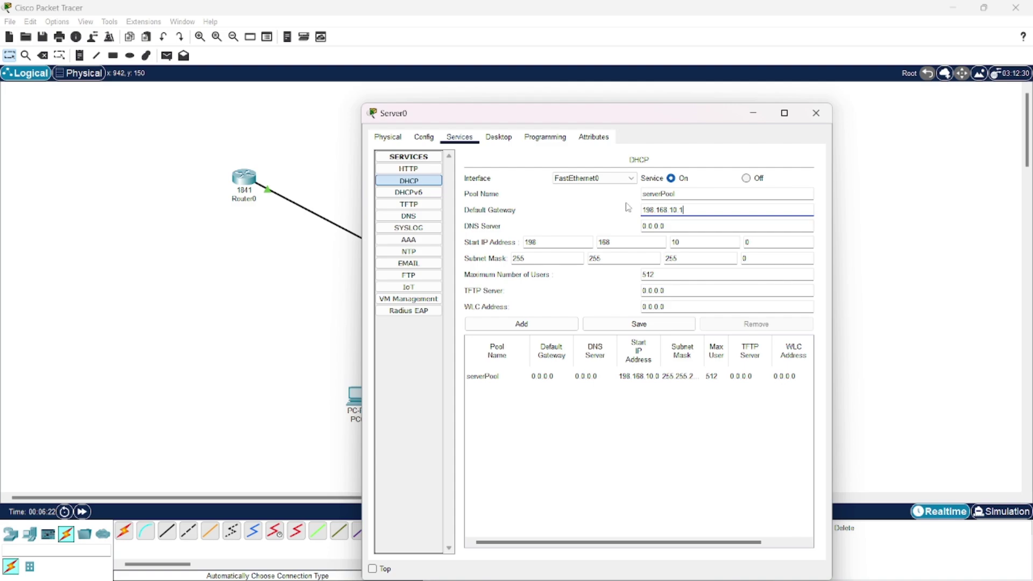
pyautogui.moveTo(667, 225); pyautogui.dragTo(641, 225)
pyautogui.write('198.168.10.1')
pyautogui.click(521, 325)
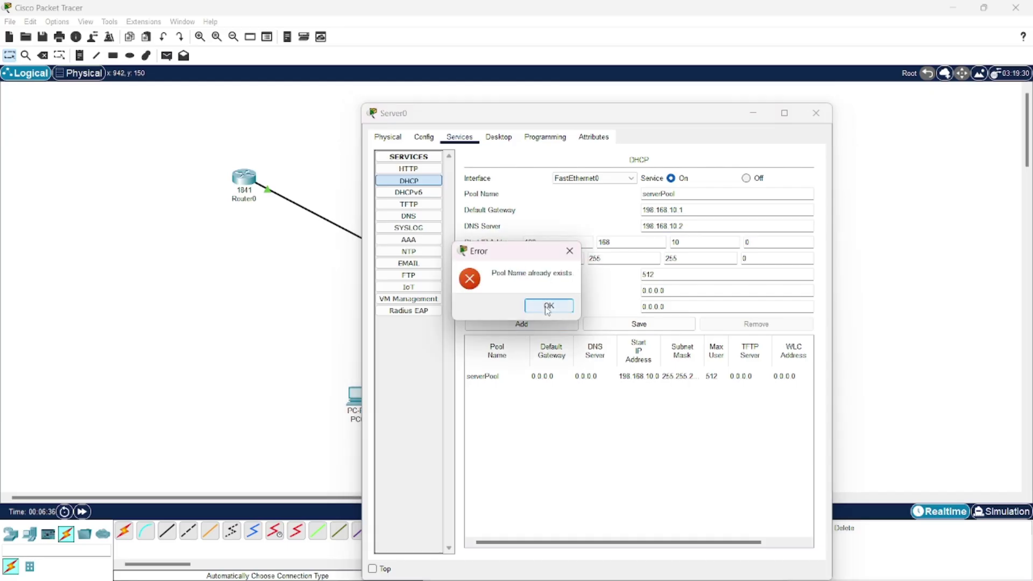
pyautogui.click(548, 306)
pyautogui.click(632, 325)
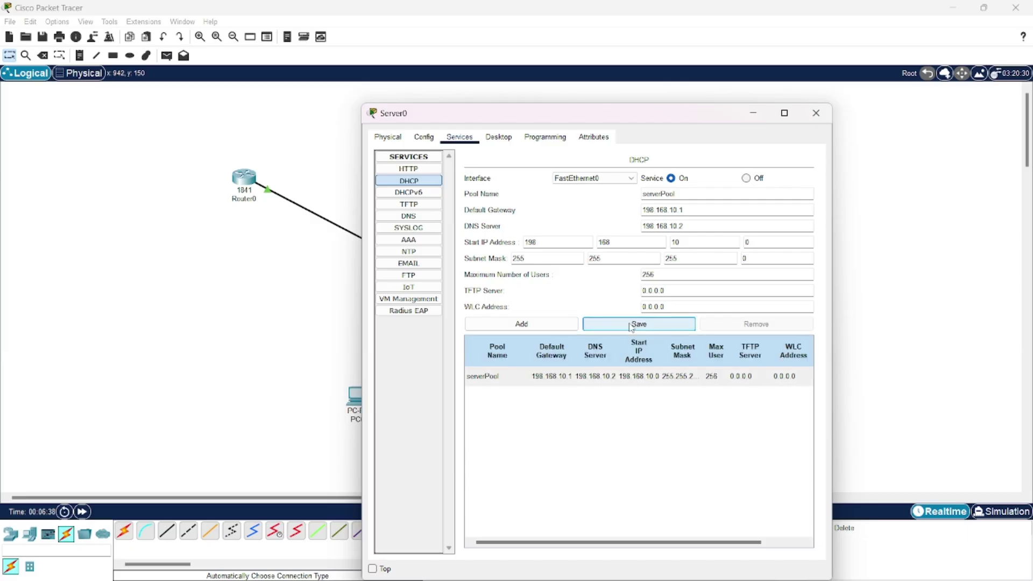
pyautogui.click(734, 433)
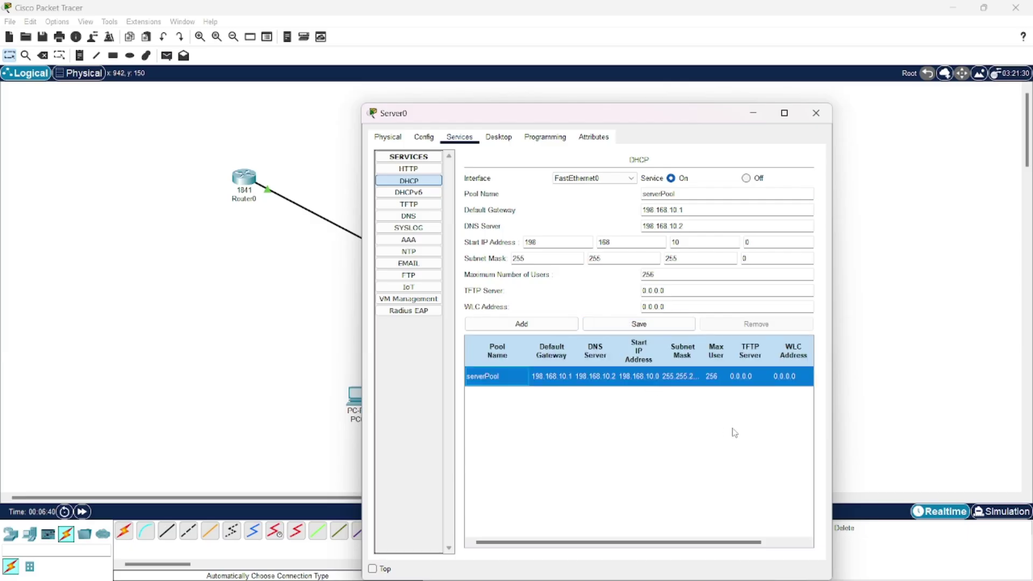
# - Switch PC0's IP configuration to DHCP so it receives 198.168.10.3
pyautogui.click(816, 113)
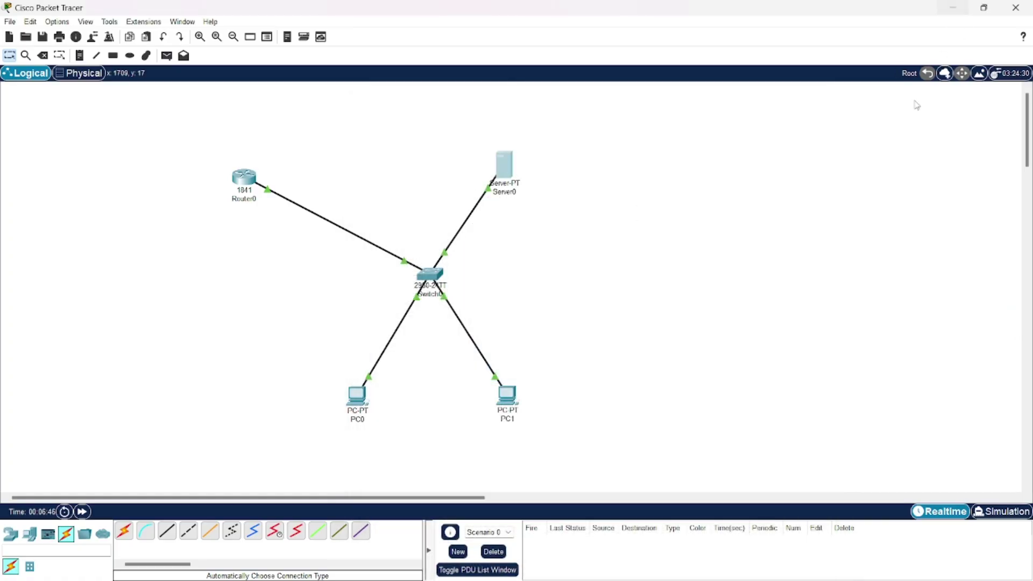
pyautogui.click(360, 401)
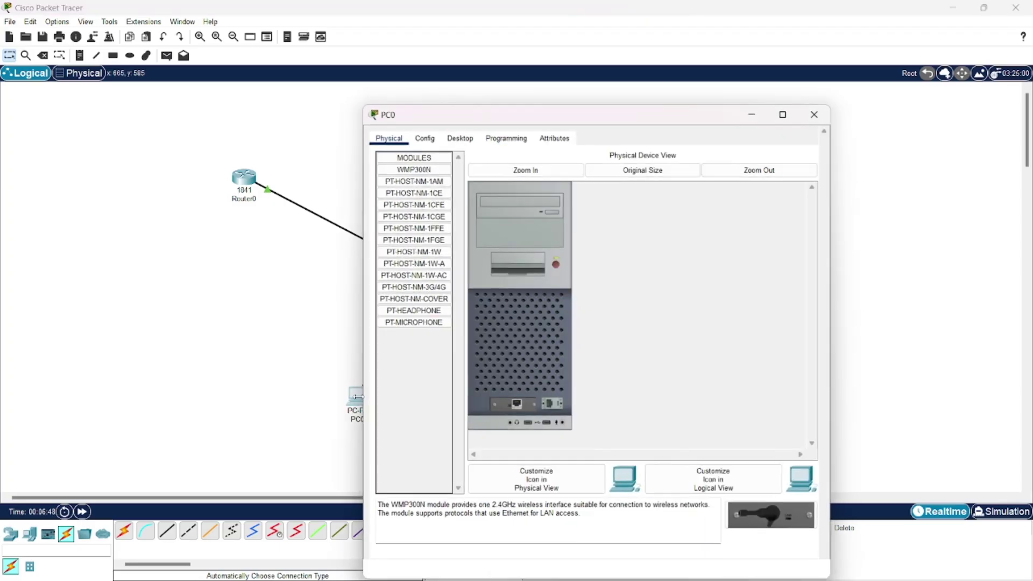
pyautogui.click(445, 141)
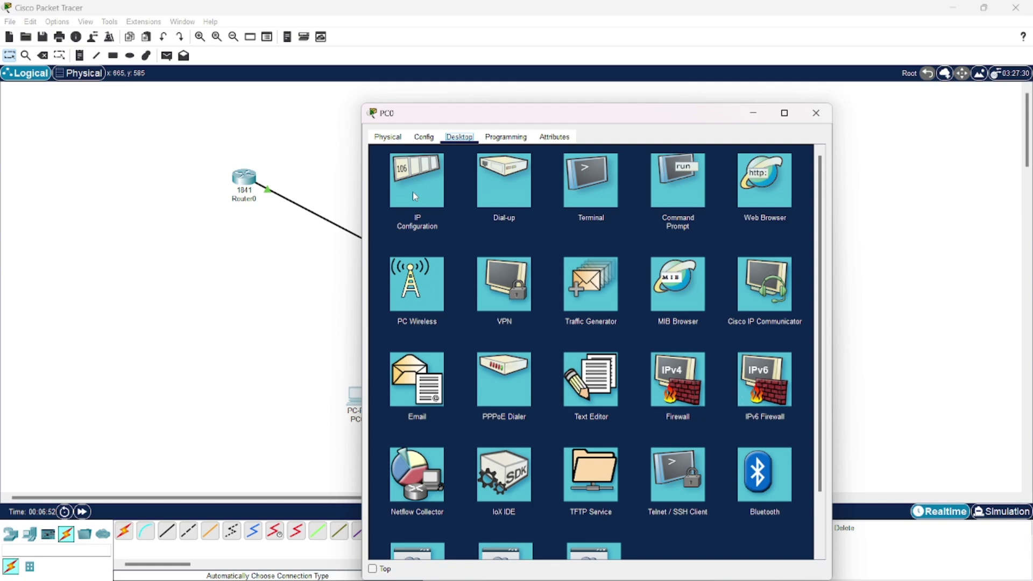
pyautogui.click(412, 192)
pyautogui.click(384, 201)
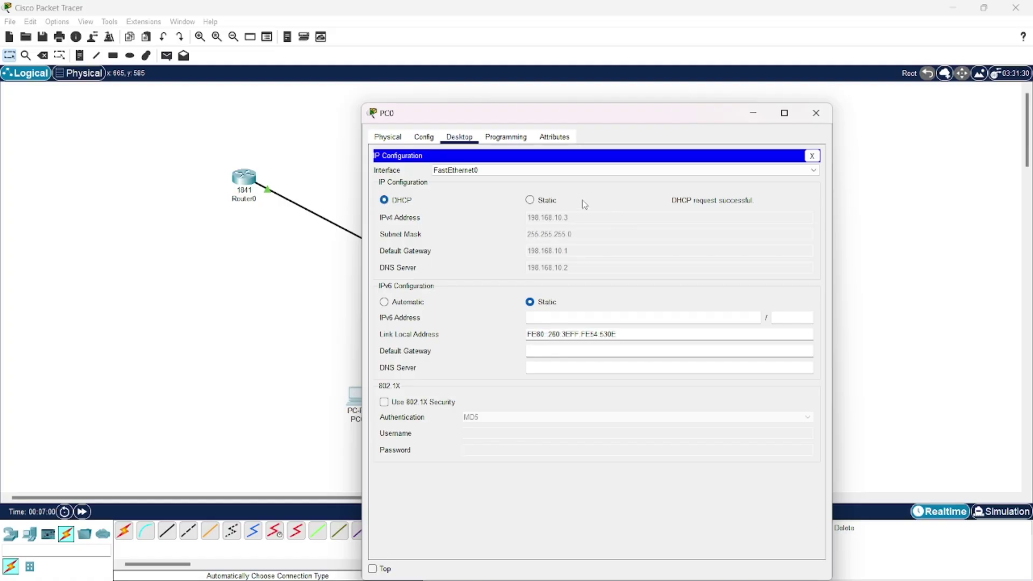
# - Switch PC1's IP configuration to DHCP so it obtains 198.168.10.4
pyautogui.click(821, 120)
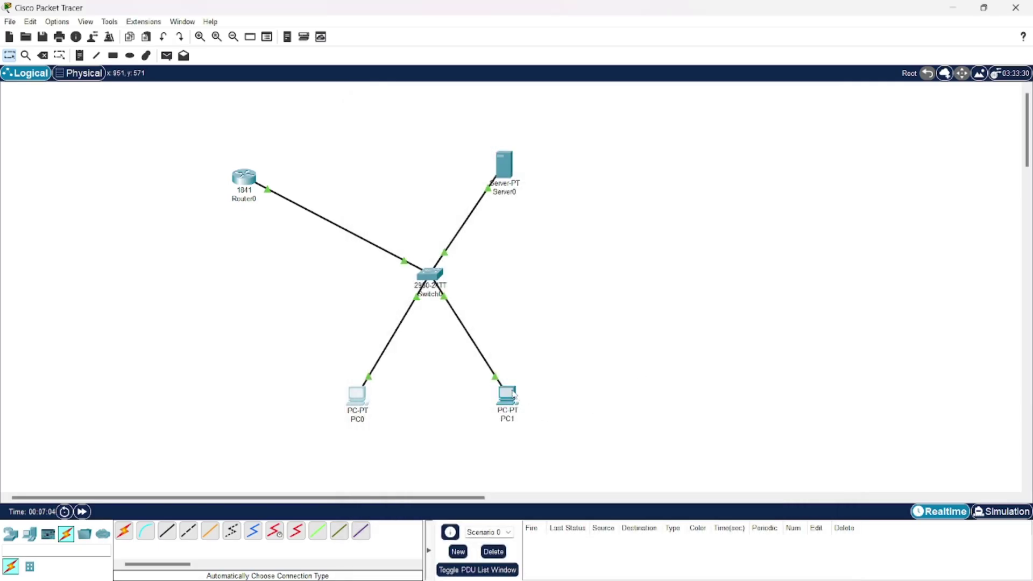
pyautogui.click(510, 396)
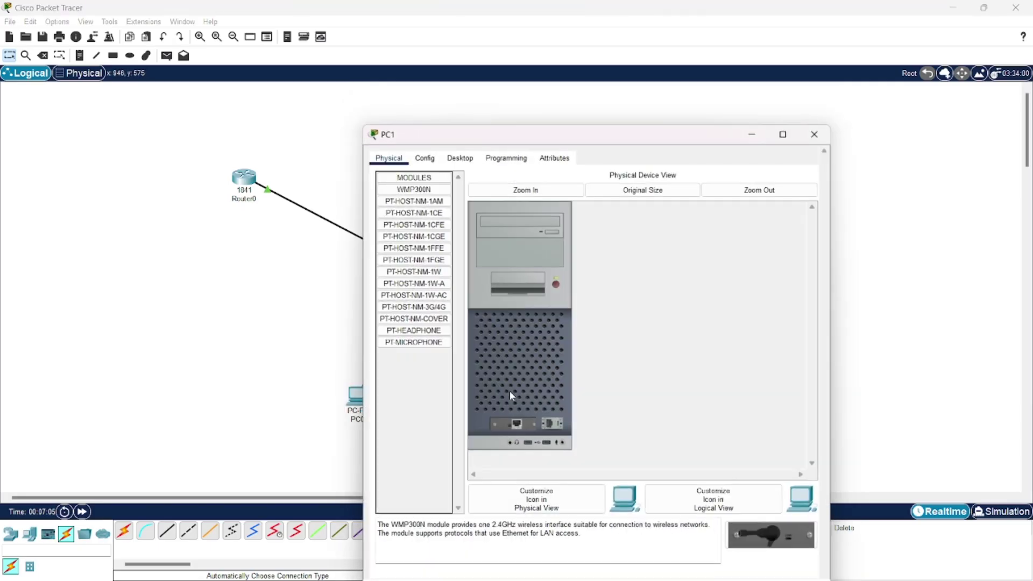
pyautogui.click(459, 158)
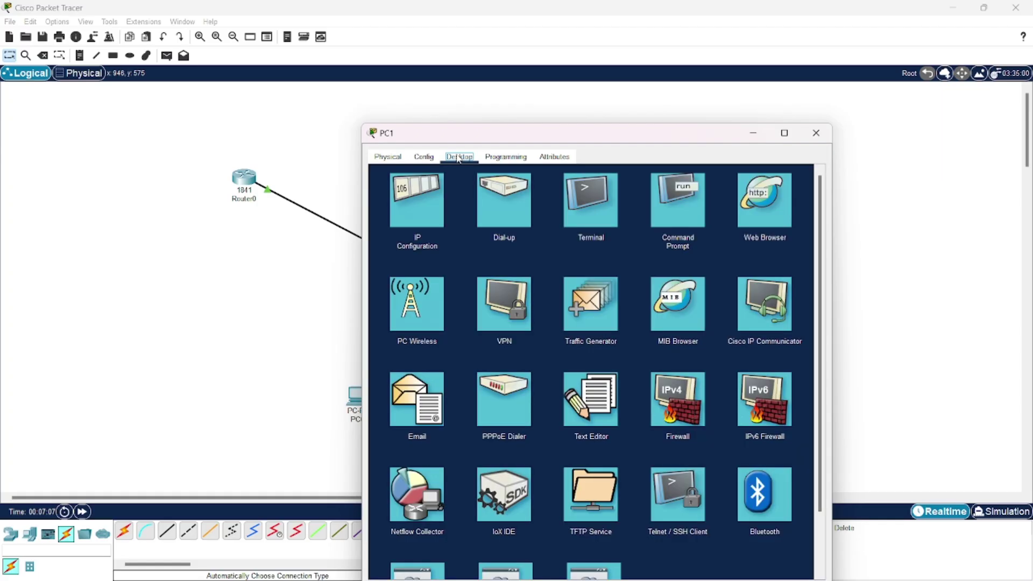
pyautogui.click(424, 203)
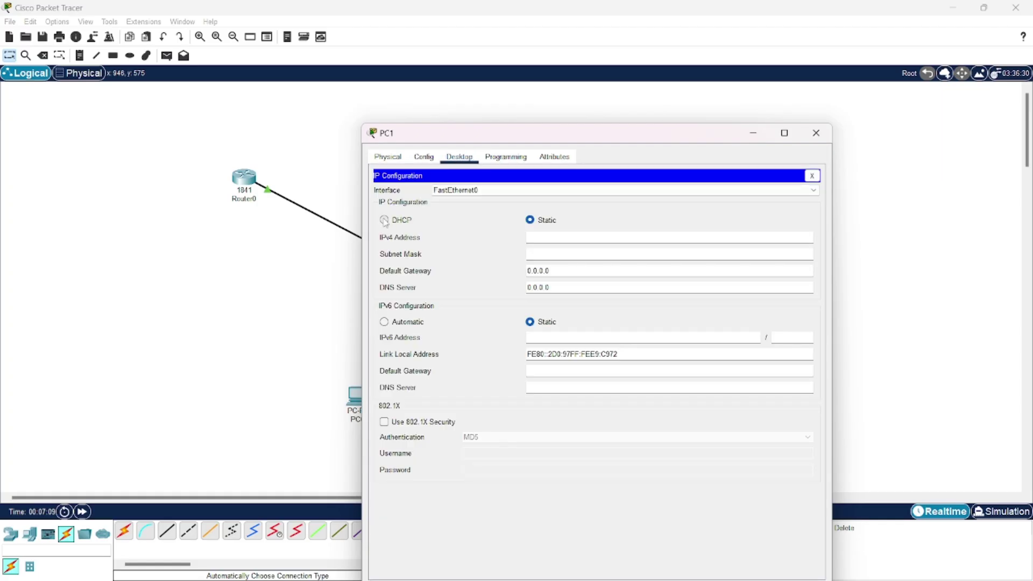
pyautogui.click(384, 220)
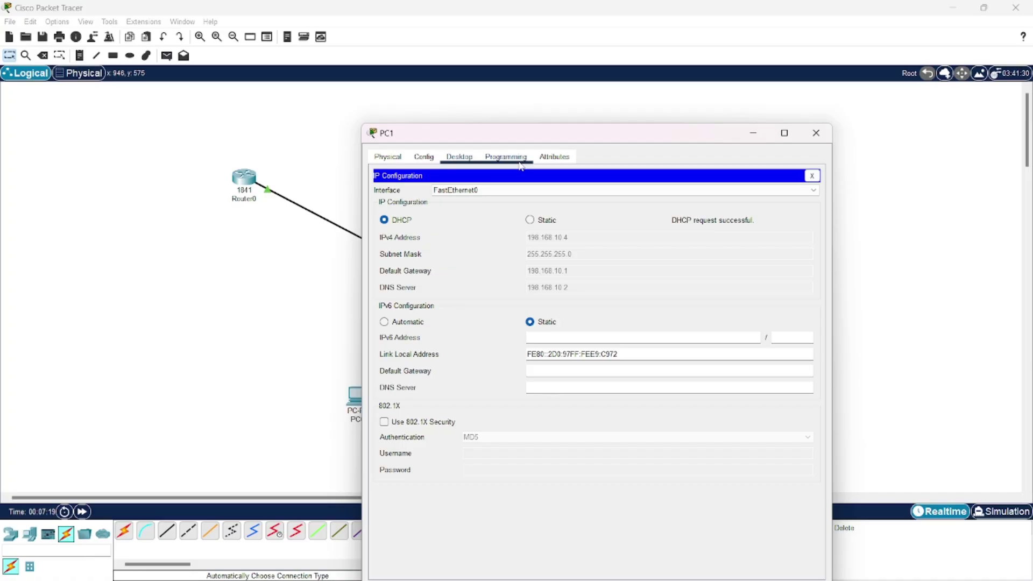
pyautogui.click(810, 176)
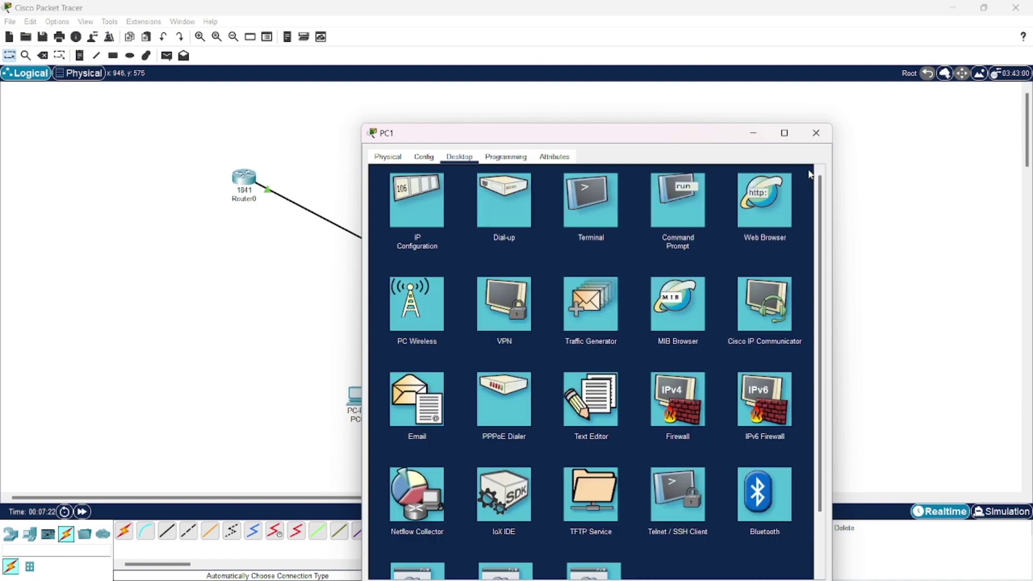
# - Browse to 198.168.10.2 in PC1's web browser to reach the welcome page
pyautogui.click(763, 215)
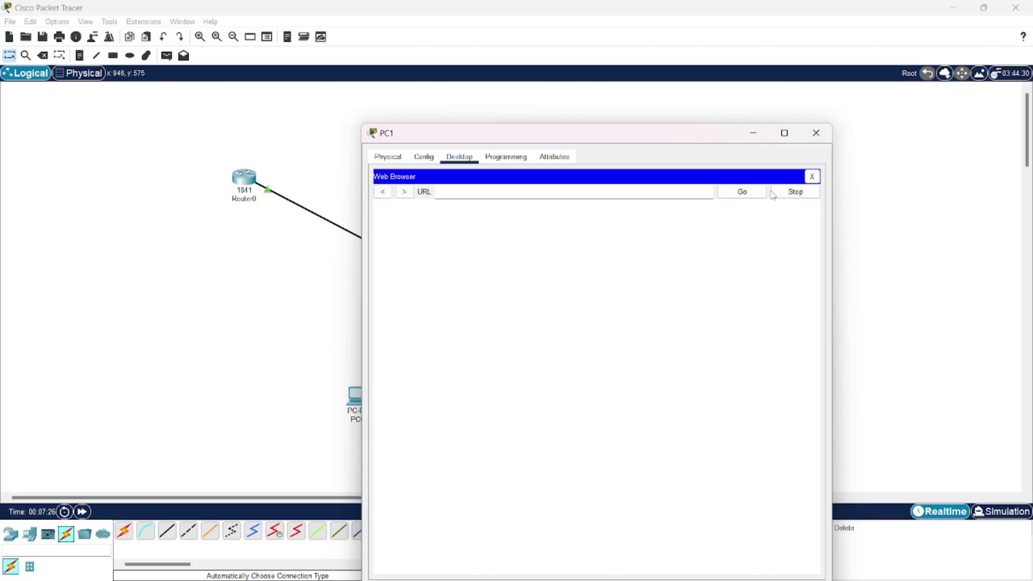
pyautogui.click(533, 193)
pyautogui.write('198.168.10.12')
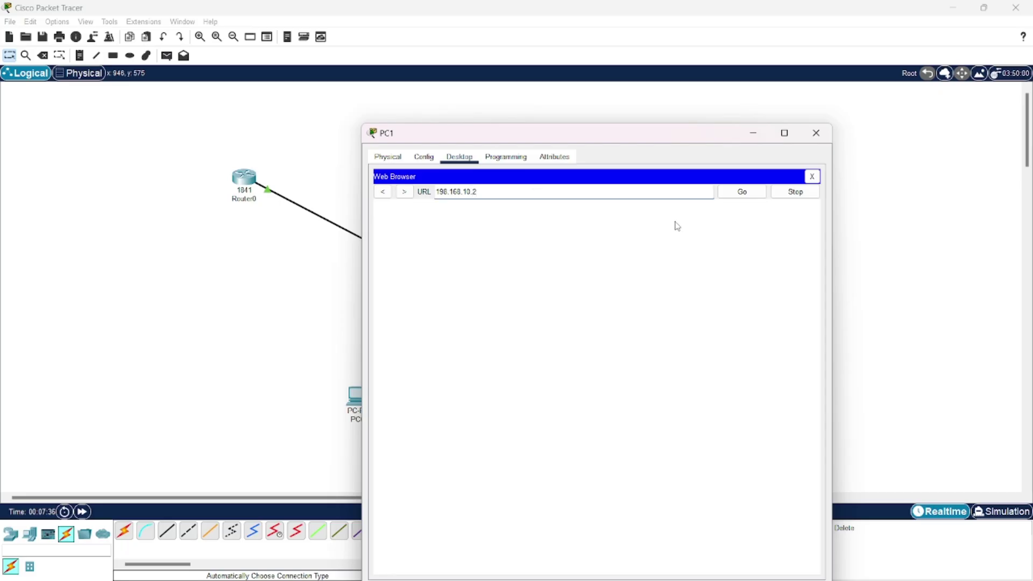
pyautogui.click(734, 195)
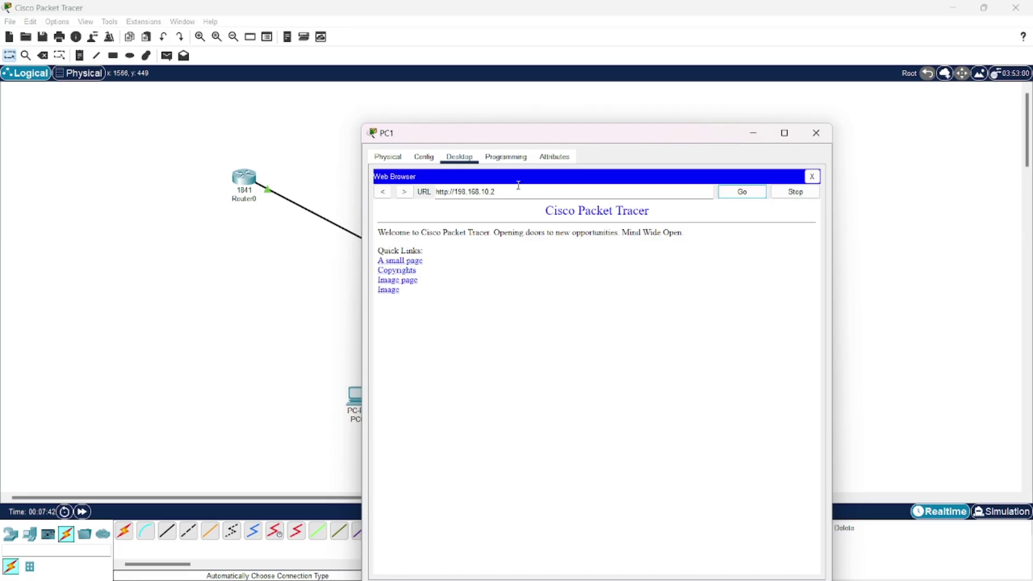
# - Try google.com in PC1's browser, then test the address 198.168.10.1 instead
pyautogui.tripleClick(456, 185)
pyautogui.press('BackSpace')
pyautogui.write('goo')
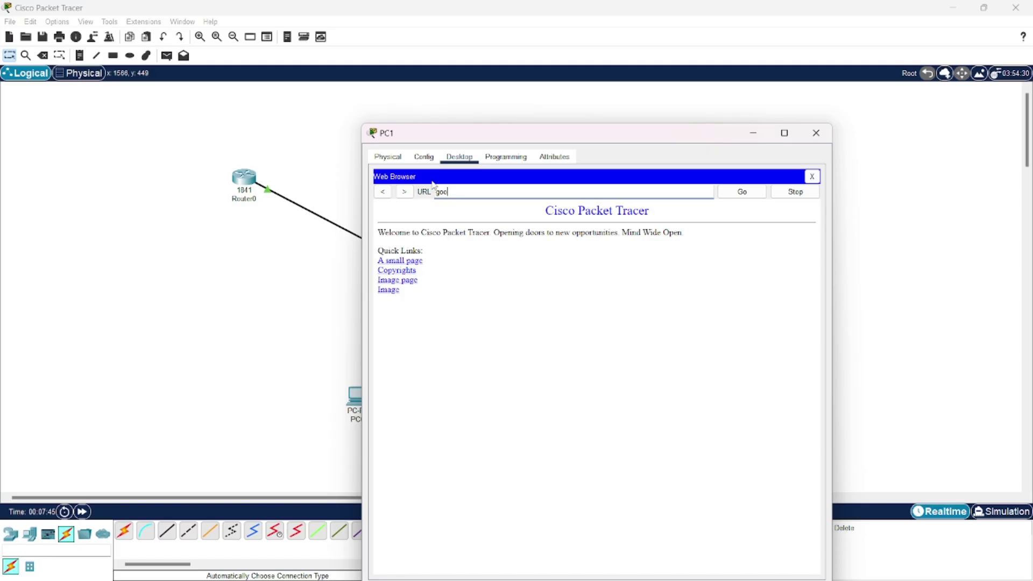
pyautogui.write('gle.com')
pyautogui.press('Return')
pyautogui.click(796, 193)
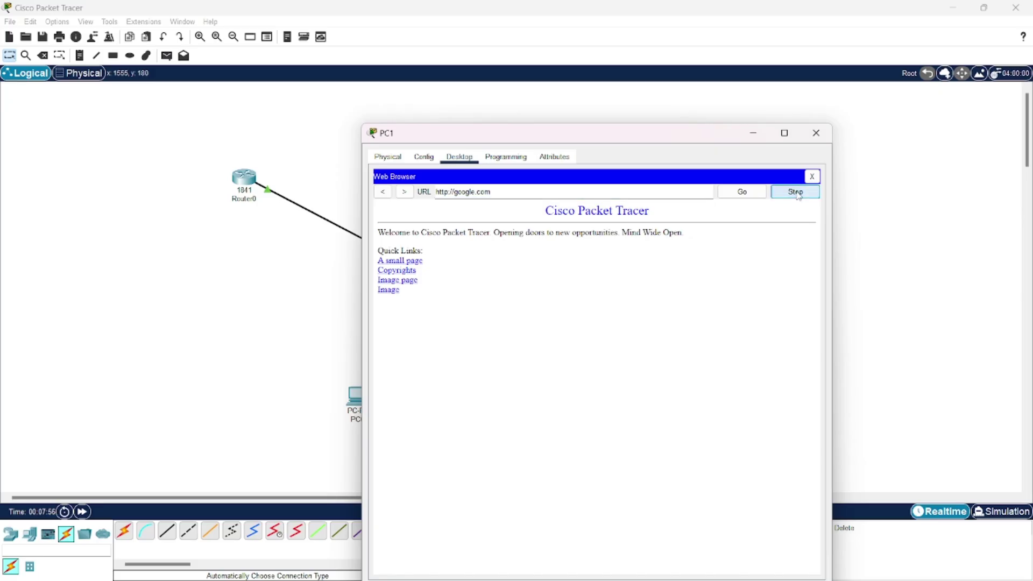
pyautogui.click(509, 192)
pyautogui.tripleClick(508, 192)
pyautogui.write('198.168.10.1')
pyautogui.press('Return')
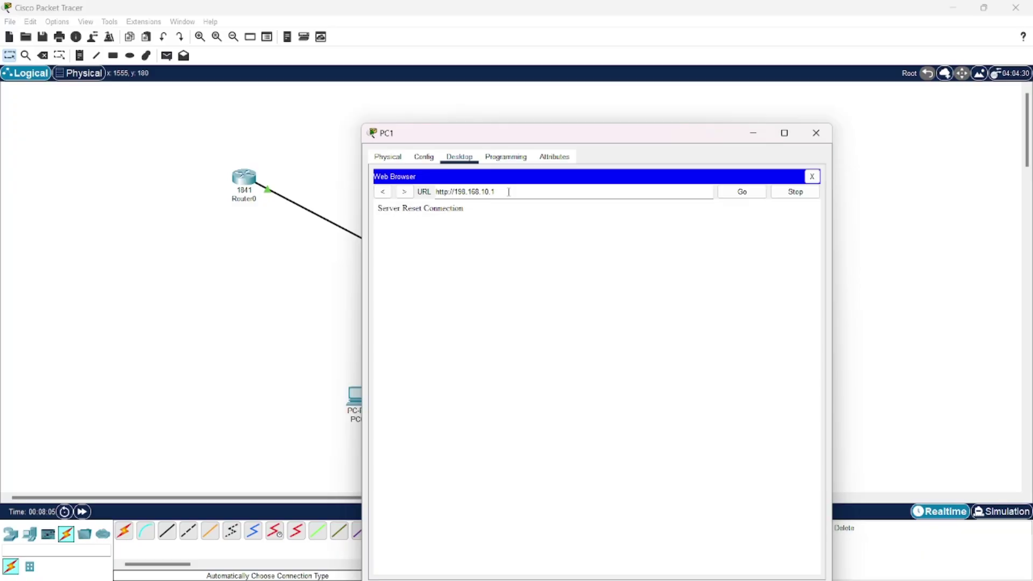
# - Load google.com again to reach the welcome page, then close PC1's window
pyautogui.tripleClick(508, 192)
pyautogui.write('google.com')
pyautogui.press('Return')
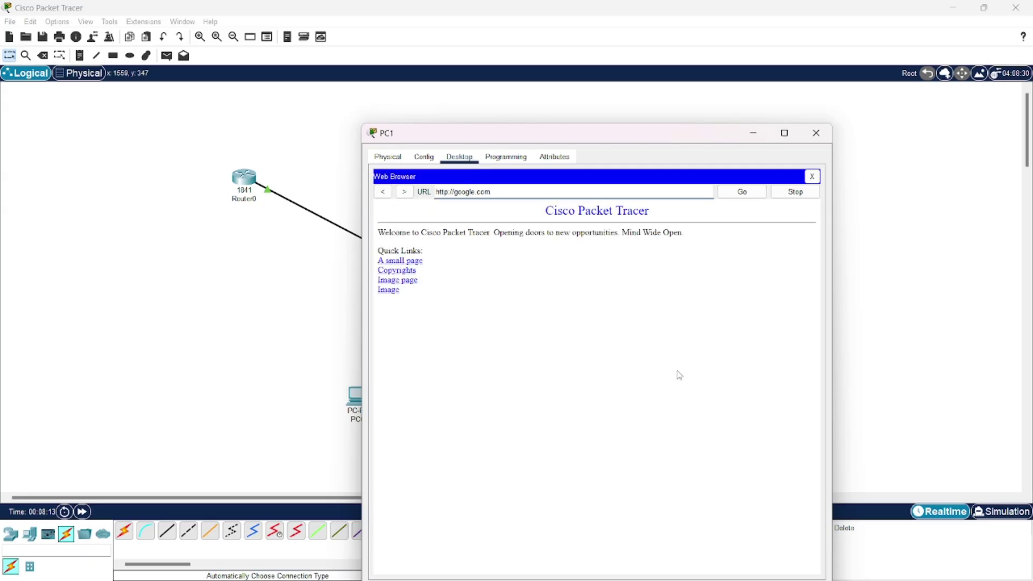
pyautogui.click(817, 134)
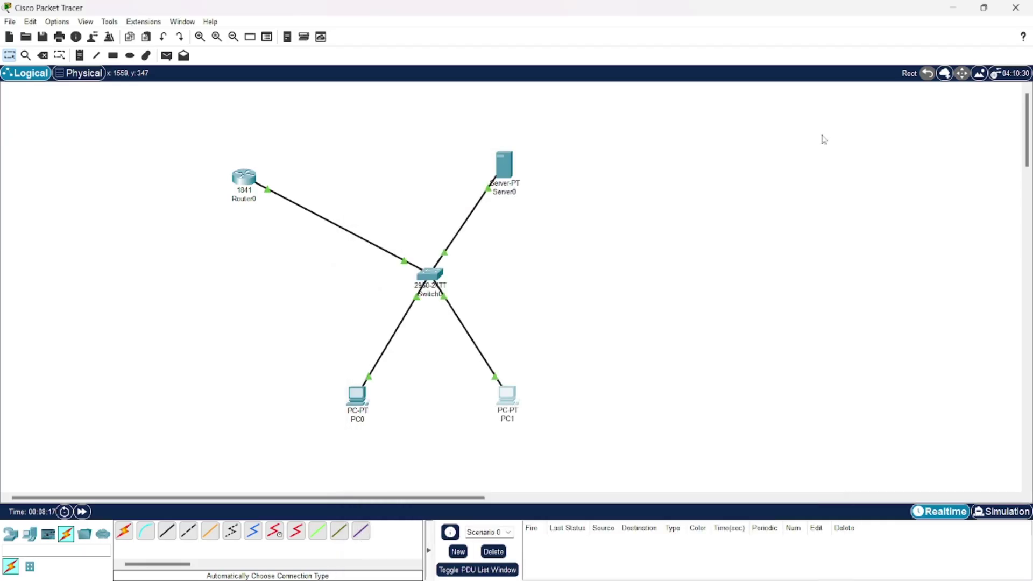